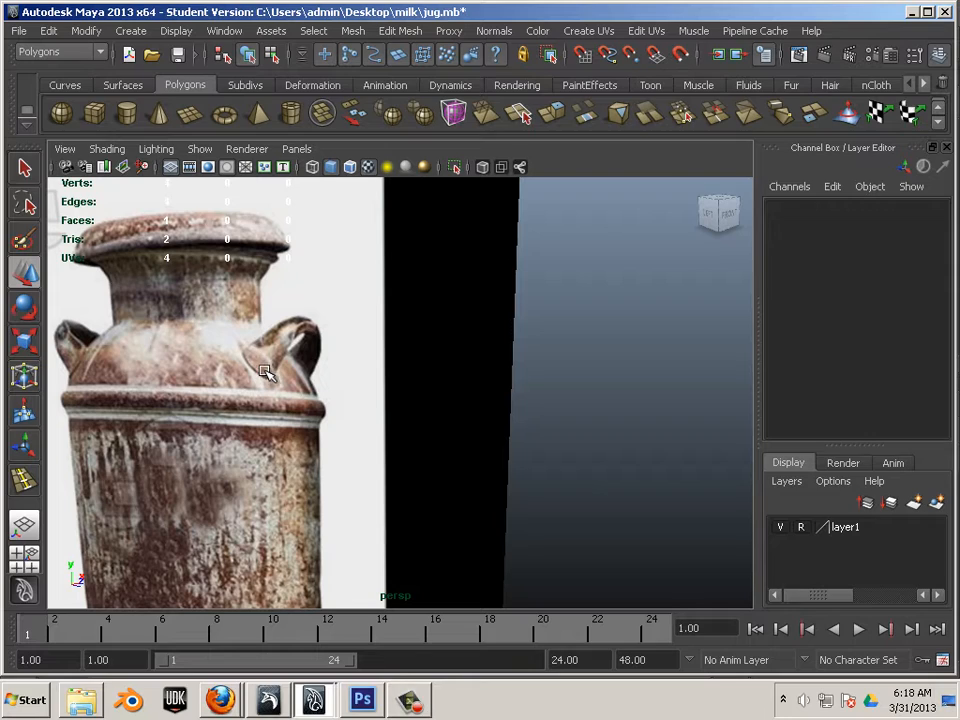
# Step: Create a polygon cube and move it along X to about 5.1, beside the jug
pyautogui.scroll(-10, 235, 380)
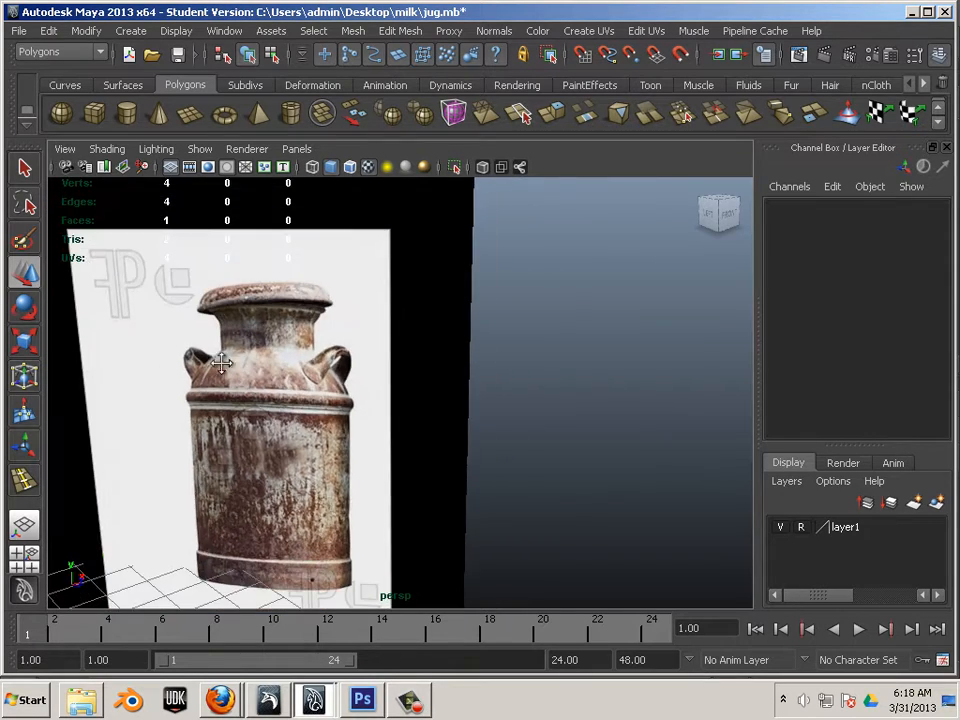
pyautogui.keyDown('alt'); pyautogui.moveTo(241, 349); pyautogui.dragTo(222, 313); pyautogui.keyUp('alt')
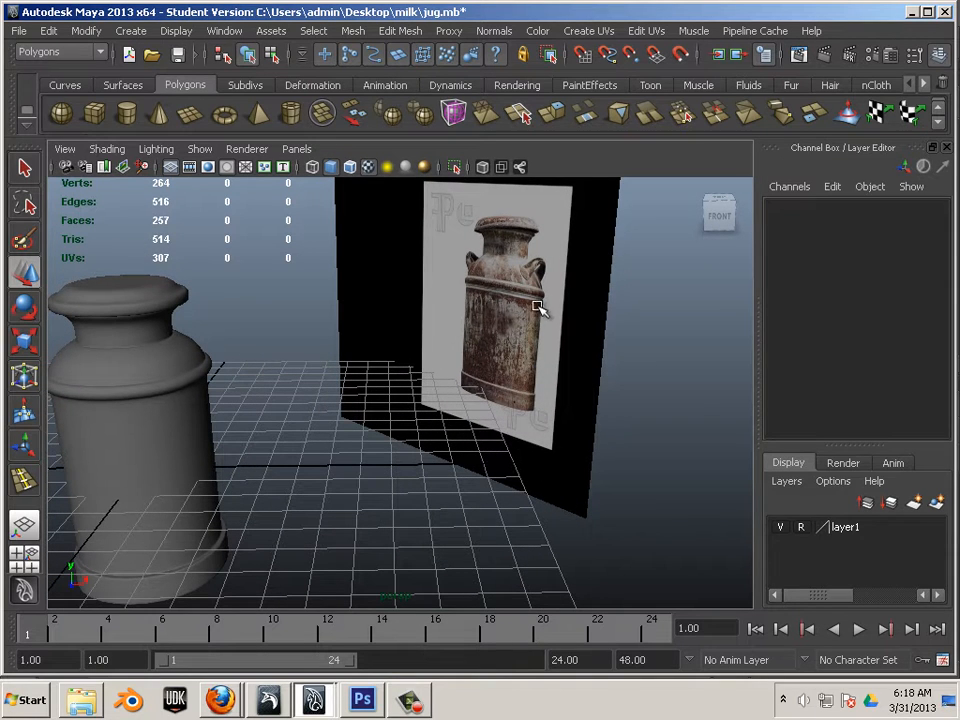
pyautogui.keyDown('alt'); pyautogui.moveTo(124, 369); pyautogui.dragTo(197, 349); pyautogui.keyUp('alt')
pyautogui.click(202, 361)
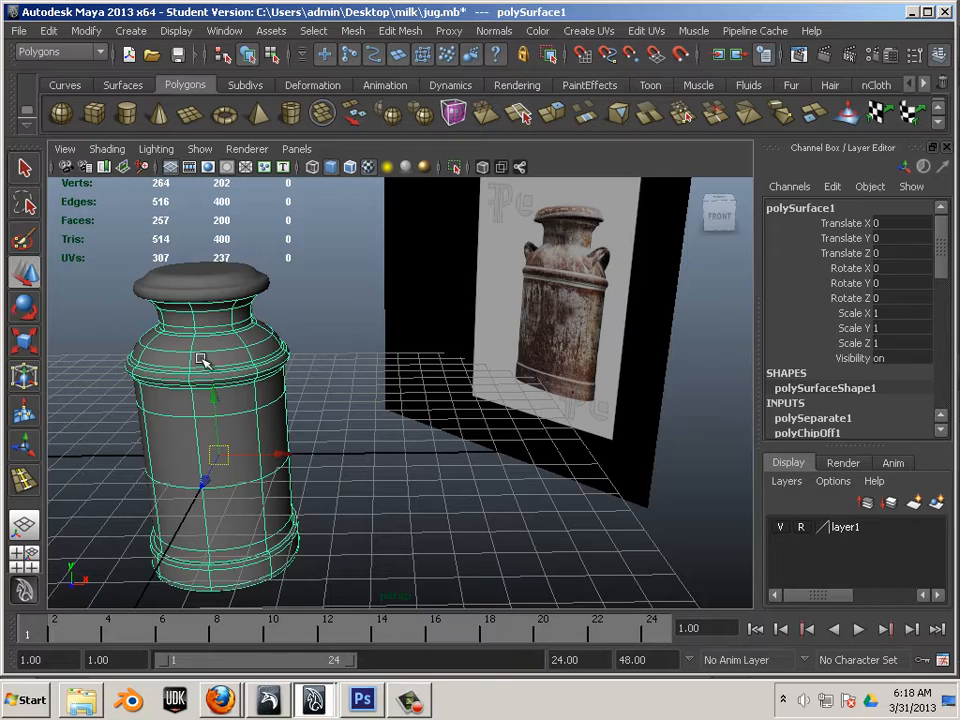
pyautogui.keyDown('alt'); pyautogui.moveTo(290, 478); pyautogui.dragTo(225, 253); pyautogui.keyUp('alt')
pyautogui.keyDown('alt'); pyautogui.moveTo(557, 321); pyautogui.dragTo(115, 237); pyautogui.keyUp('alt')
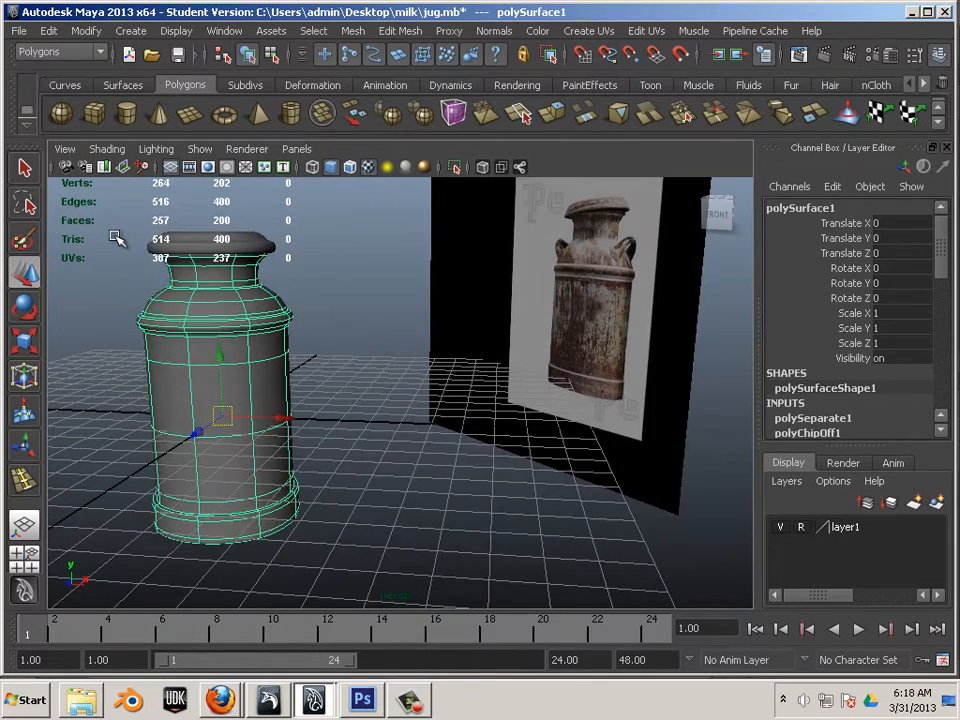
pyautogui.click(93, 116)
pyautogui.moveTo(292, 424); pyautogui.dragTo(441, 484)
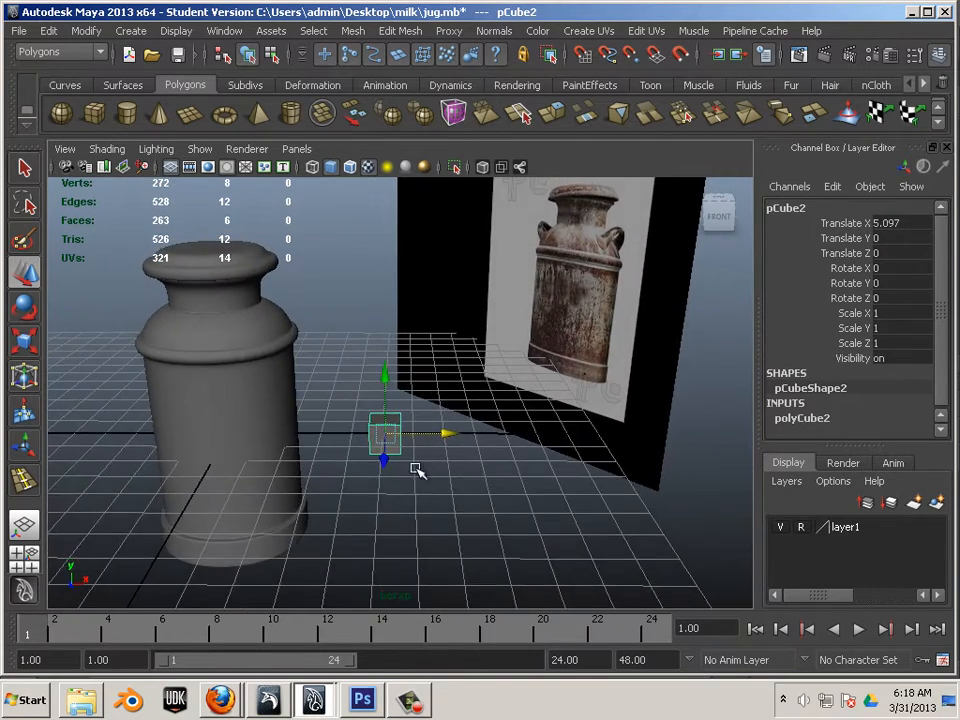
# Step: Move the cube's negative-Z side face outward to about Z -2.6, stretching the cube into a long bar
pyautogui.keyDown('alt'); pyautogui.moveTo(418, 469); pyautogui.dragTo(448, 481, button='right'); pyautogui.keyUp('alt')
pyautogui.keyDown('alt'); pyautogui.moveTo(436, 474); pyautogui.dragTo(381, 478, button='middle'); pyautogui.keyUp('alt')
pyautogui.moveTo(381, 478)
pyautogui.keyDown('alt'); pyautogui.mouseDown()
pyautogui.moveTo(375, 486)
pyautogui.moveTo(380, 463)
pyautogui.mouseUp(); pyautogui.keyUp('alt')
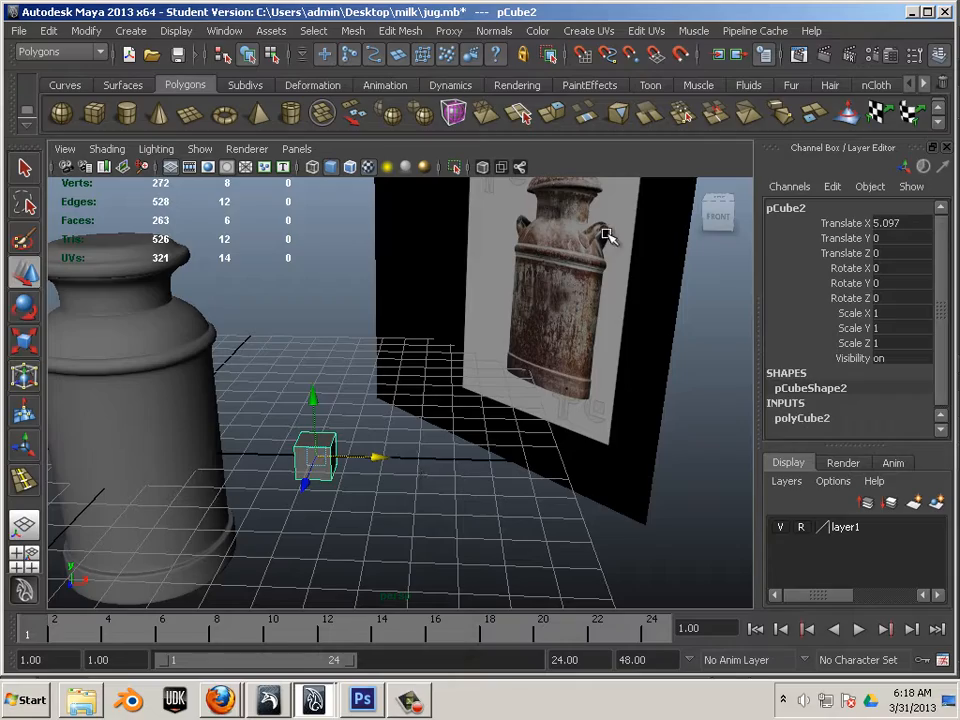
pyautogui.keyDown('alt'); pyautogui.moveTo(452, 418); pyautogui.dragTo(410, 438); pyautogui.keyUp('alt')
pyautogui.keyDown('alt'); pyautogui.moveTo(410, 438); pyautogui.dragTo(521, 431, button='middle'); pyautogui.keyUp('alt')
pyautogui.scroll(3, 521, 431)
pyautogui.keyDown('alt'); pyautogui.moveTo(521, 431); pyautogui.dragTo(381, 433); pyautogui.keyUp('alt')
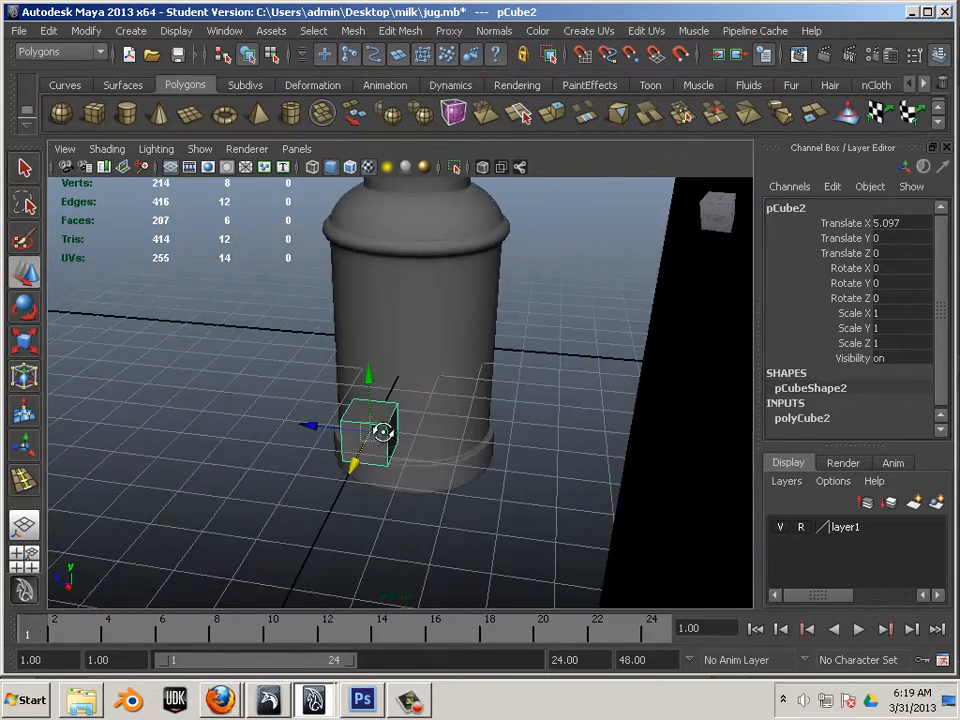
pyautogui.scroll(3, 475, 470)
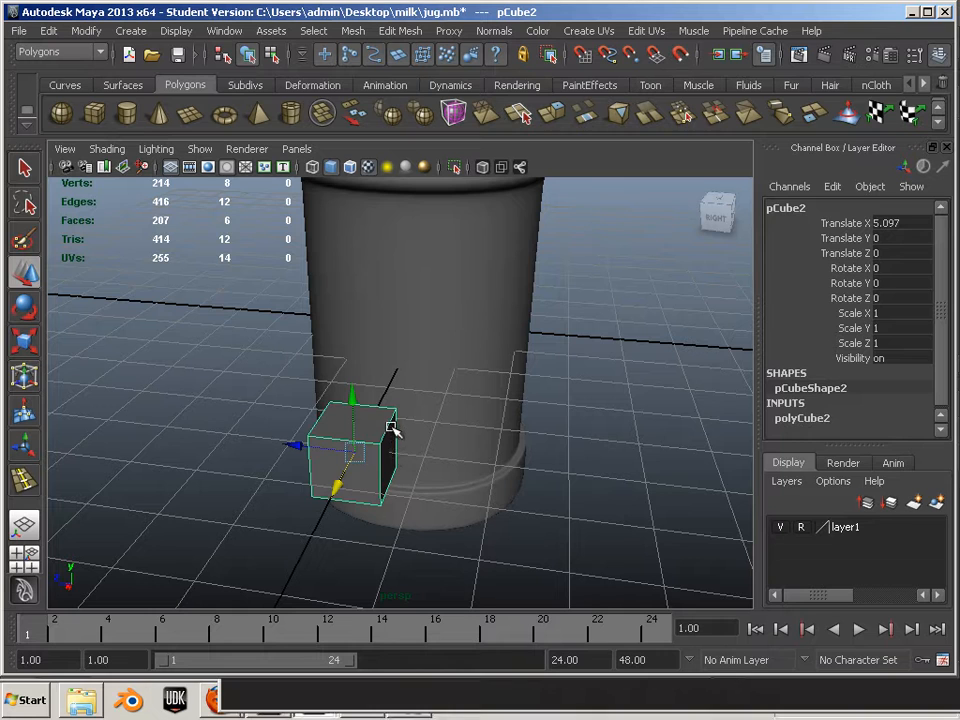
pyautogui.moveTo(391, 427); pyautogui.dragTo(387, 458, button='right')
pyautogui.click(381, 452)
pyautogui.keyDown('alt'); pyautogui.moveTo(260, 482); pyautogui.dragTo(315, 478); pyautogui.keyUp('alt')
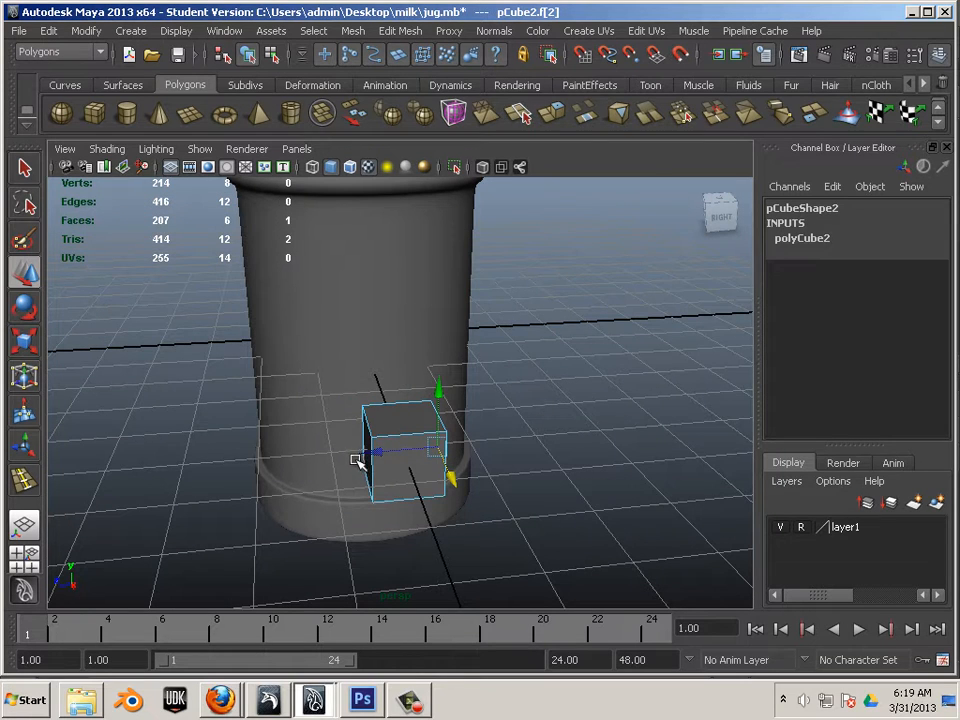
pyautogui.moveTo(416, 456); pyautogui.dragTo(529, 459, button='middle')
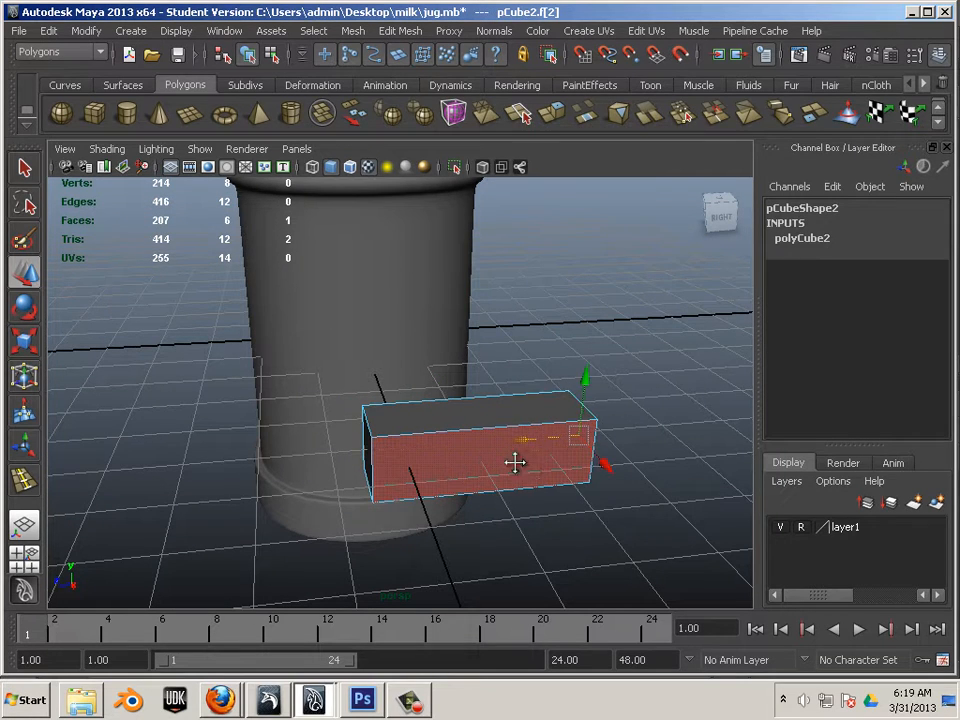
# Step: Extrude the bar's moved end face outward by a short segment
pyautogui.keyDown('alt'); pyautogui.moveTo(515, 462); pyautogui.dragTo(367, 450); pyautogui.keyUp('alt')
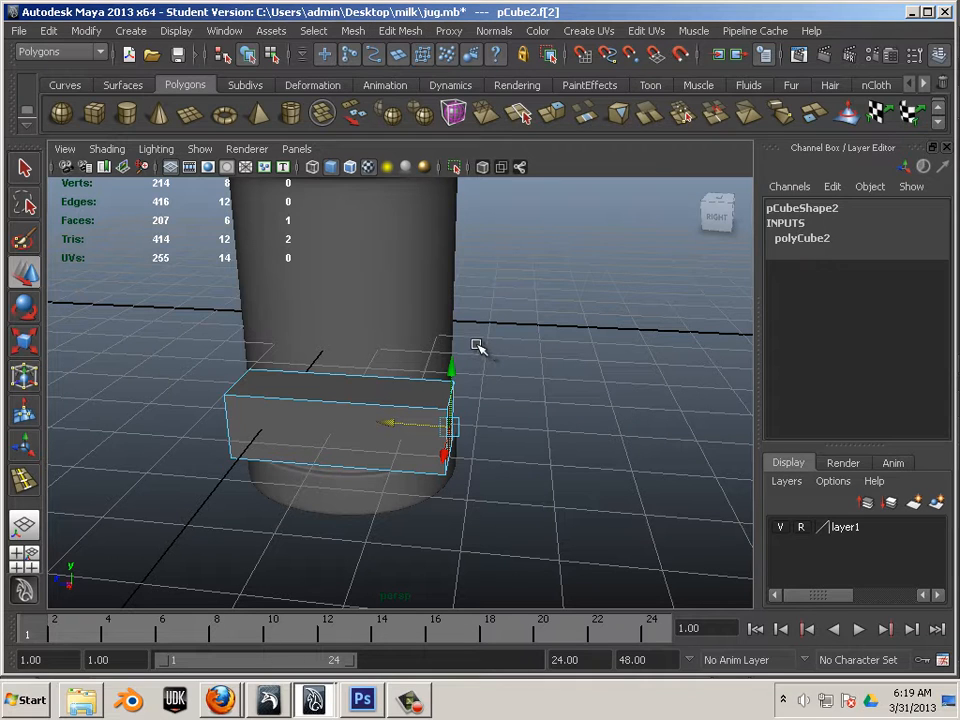
pyautogui.hotkey('ctrl', 'e')
pyautogui.moveTo(487, 421); pyautogui.dragTo(558, 441)
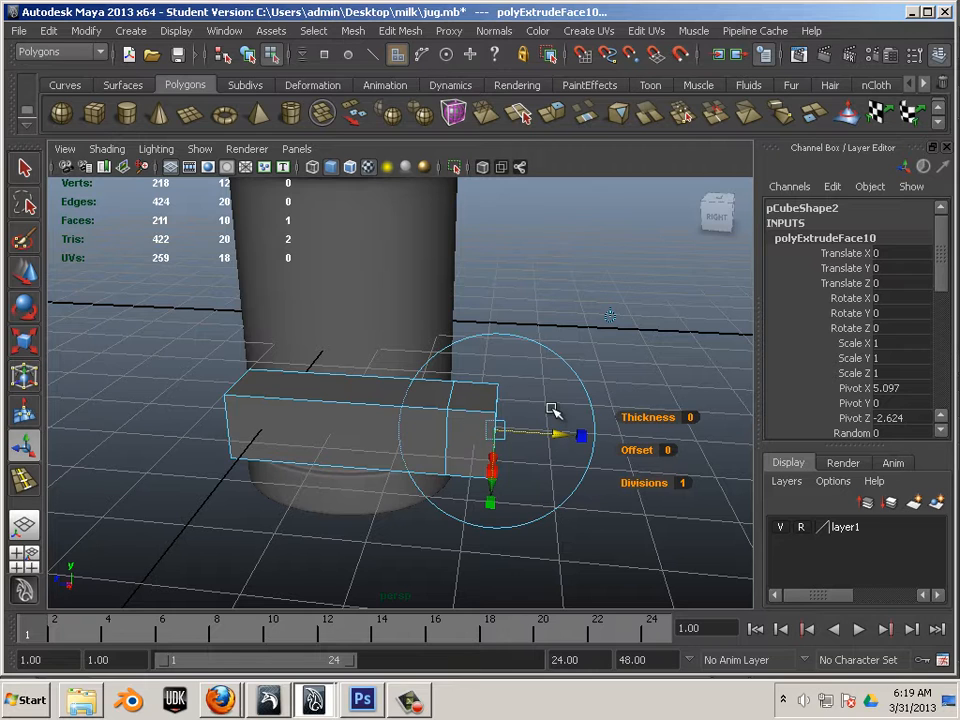
# Step: In the side view, tilt the extruded end face and move it up and outward to form the handle's elbow
pyautogui.press('space')
pyautogui.press('space')
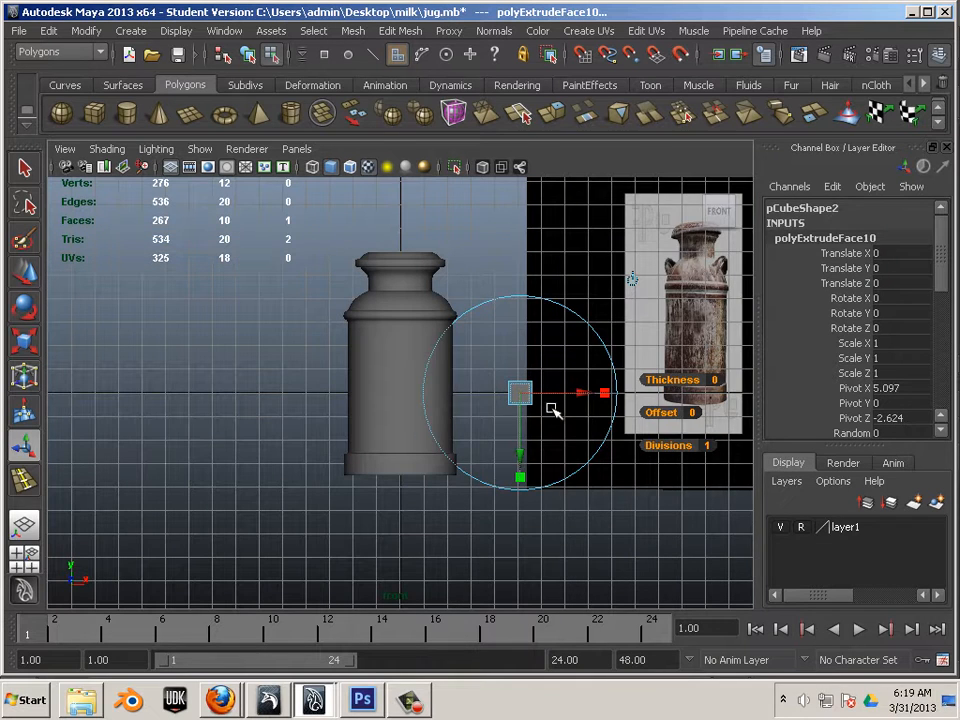
pyautogui.press('space')
pyautogui.press('space')
pyautogui.keyDown('alt'); pyautogui.moveTo(465, 372); pyautogui.dragTo(375, 365, button='middle'); pyautogui.keyUp('alt')
pyautogui.scroll(12, 375, 367)
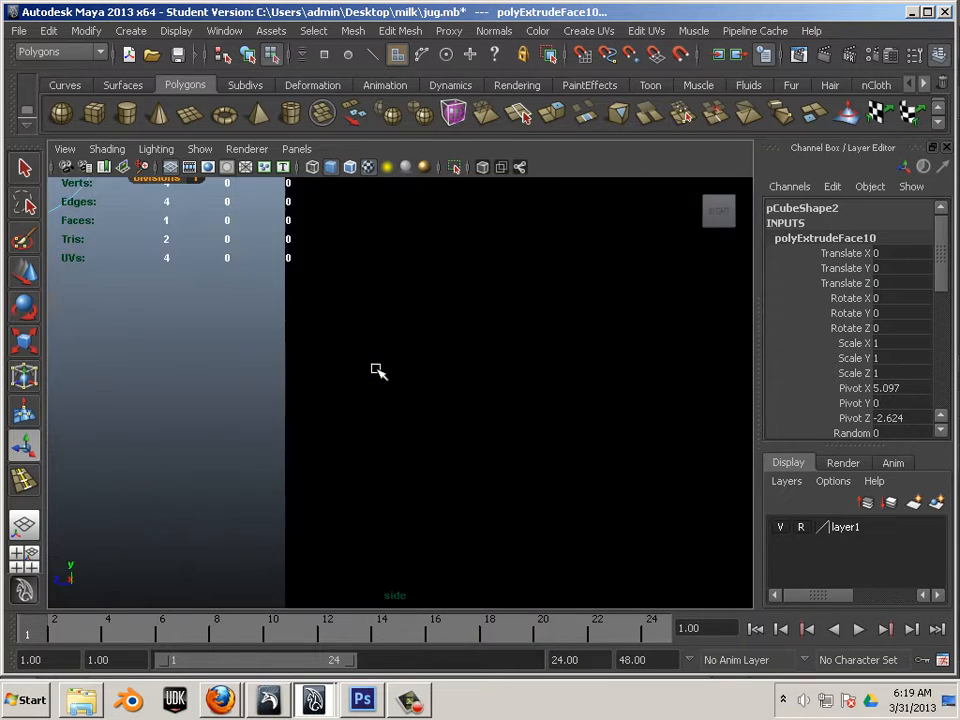
pyautogui.keyDown('alt'); pyautogui.moveTo(315, 365); pyautogui.dragTo(740, 465, button='middle'); pyautogui.keyUp('alt')
pyautogui.keyDown('alt'); pyautogui.moveTo(740, 465); pyautogui.dragTo(519, 386, button='right'); pyautogui.keyUp('alt')
pyautogui.keyDown('alt'); pyautogui.moveTo(519, 386); pyautogui.dragTo(517, 445, button='middle'); pyautogui.keyUp('alt')
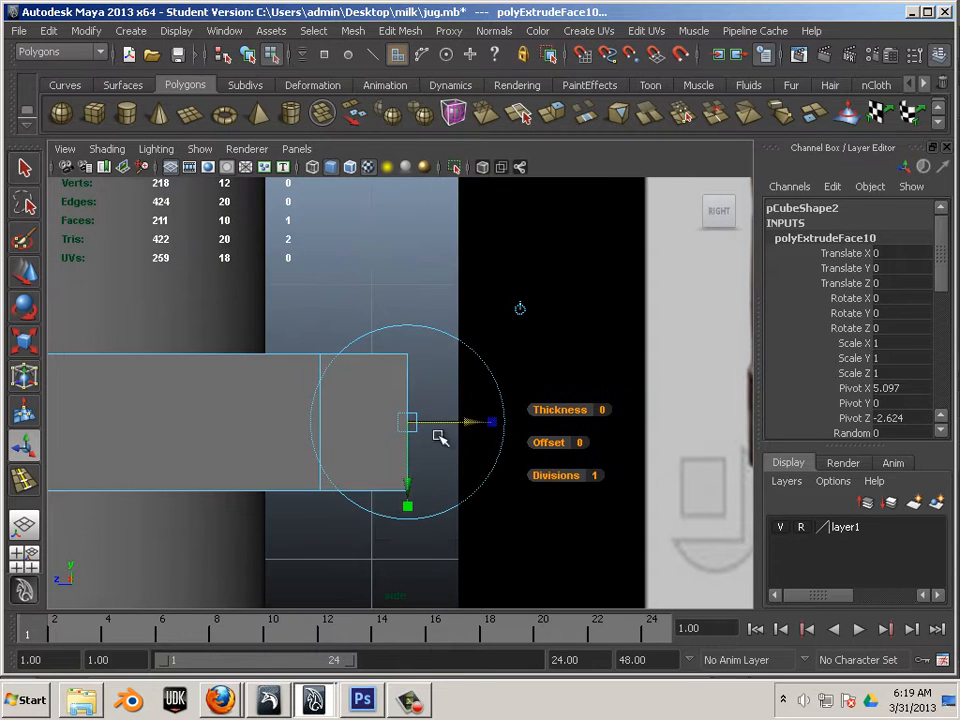
pyautogui.moveTo(484, 480); pyautogui.dragTo(507, 398)
pyautogui.press('w')
pyautogui.moveTo(415, 420); pyautogui.dragTo(438, 350)
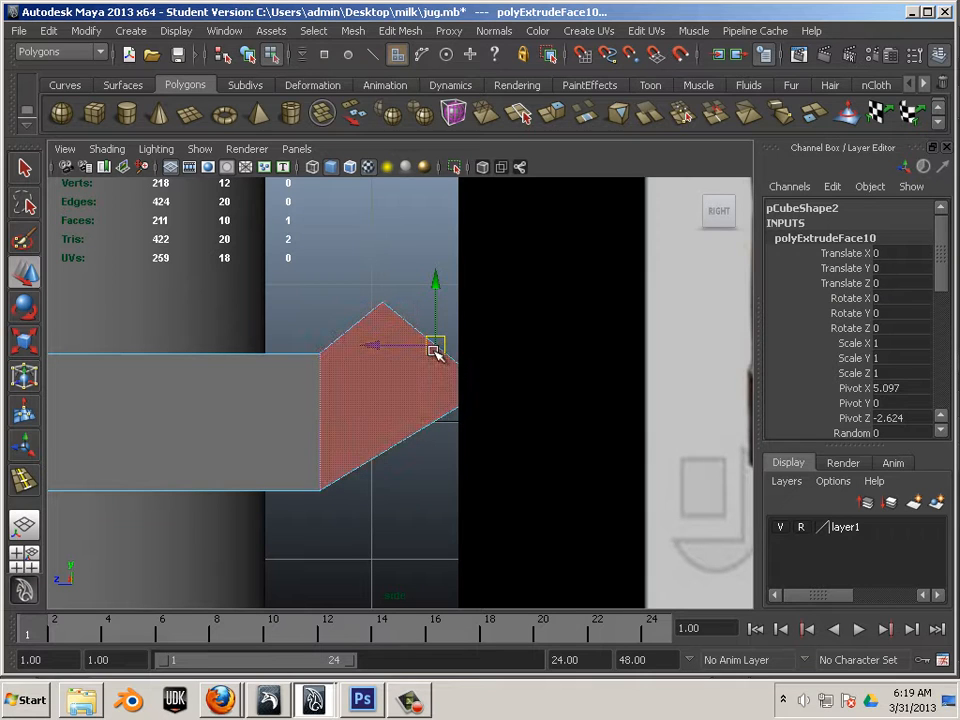
# Step: Extrude the elbow's angled face upward and rotate the new end face so it slopes down toward the jug
pyautogui.press('g')
pyautogui.moveTo(436, 345); pyautogui.dragTo(446, 167)
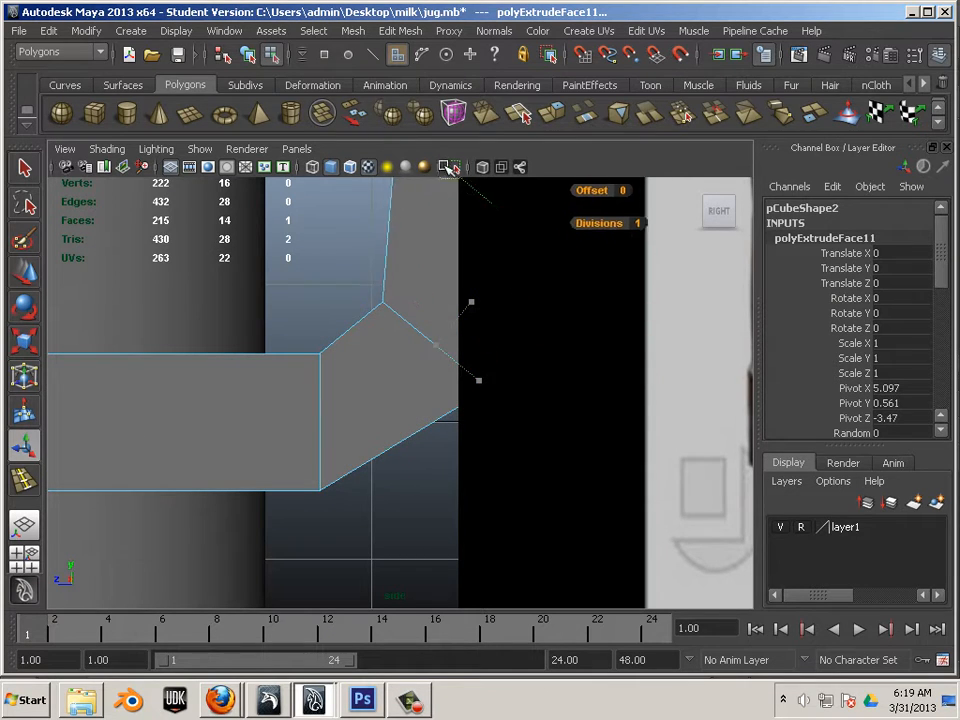
pyautogui.keyDown('alt'); pyautogui.moveTo(377, 253); pyautogui.dragTo(364, 448, button='middle'); pyautogui.keyUp('alt')
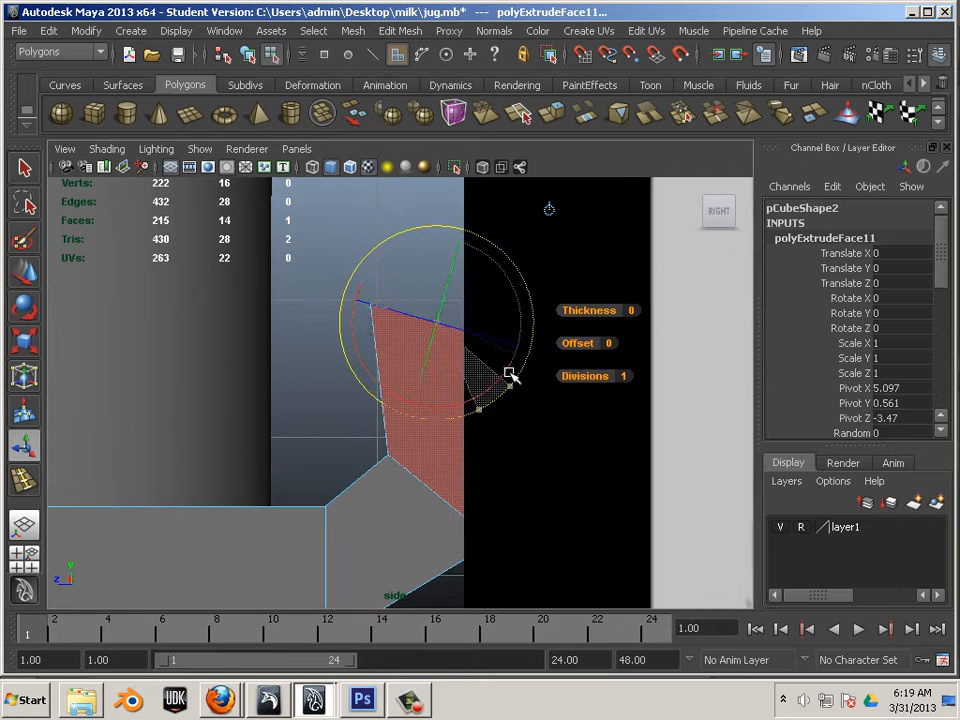
pyautogui.moveTo(509, 374); pyautogui.dragTo(541, 316)
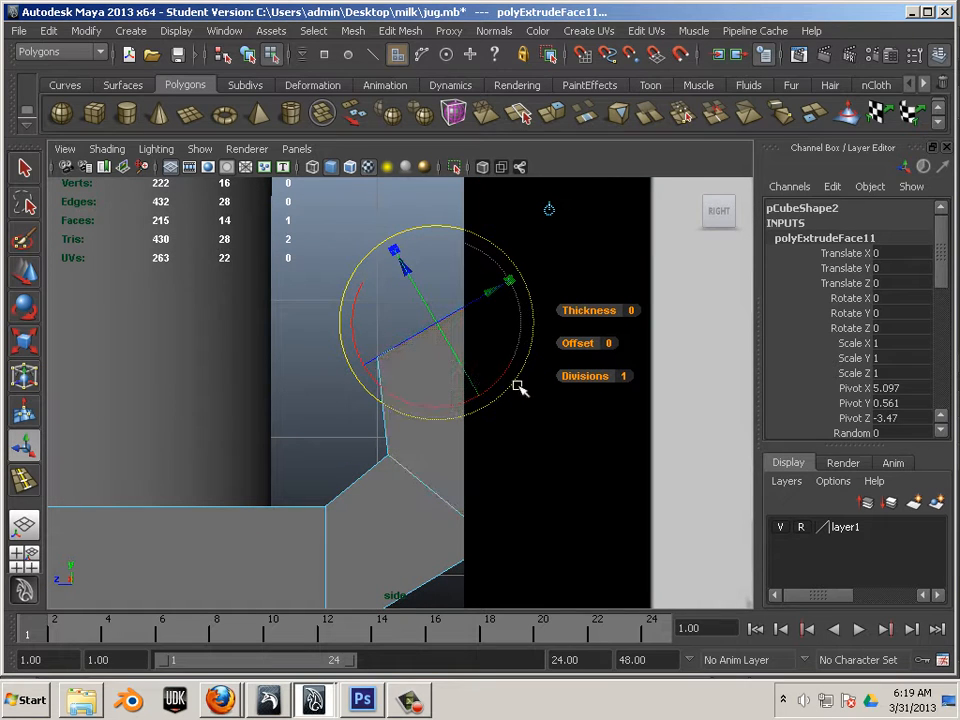
pyautogui.moveTo(515, 385); pyautogui.dragTo(501, 408)
pyautogui.keyDown('alt'); pyautogui.moveTo(501, 408); pyautogui.dragTo(426, 394, button='right'); pyautogui.keyUp('alt')
pyautogui.keyDown('alt'); pyautogui.moveTo(426, 394); pyautogui.dragTo(469, 376, button='middle'); pyautogui.keyUp('alt')
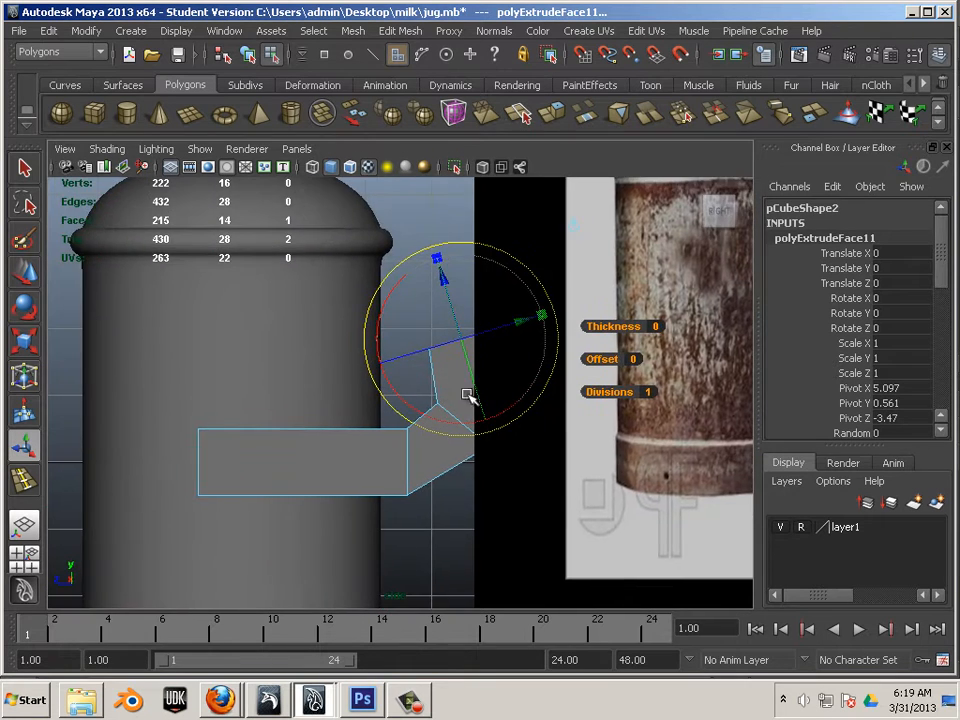
pyautogui.keyDown('alt'); pyautogui.moveTo(469, 396); pyautogui.dragTo(437, 394, button='right'); pyautogui.keyUp('alt')
pyautogui.keyDown('alt'); pyautogui.moveTo(437, 394); pyautogui.dragTo(435, 392, button='middle'); pyautogui.keyUp('alt')
# Step: Shorten the horizontal bar by moving its four starting-end vertices along Z toward the elbow
pyautogui.moveTo(283, 427); pyautogui.dragTo(198, 373, button='right')
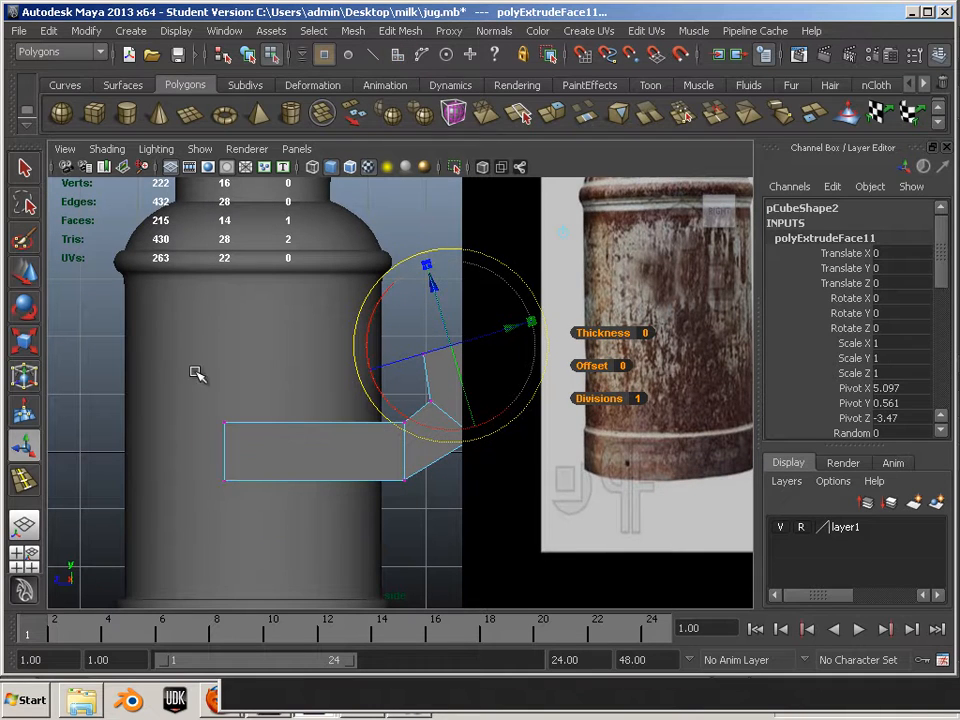
pyautogui.moveTo(169, 374); pyautogui.dragTo(293, 537)
pyautogui.click(24, 272)
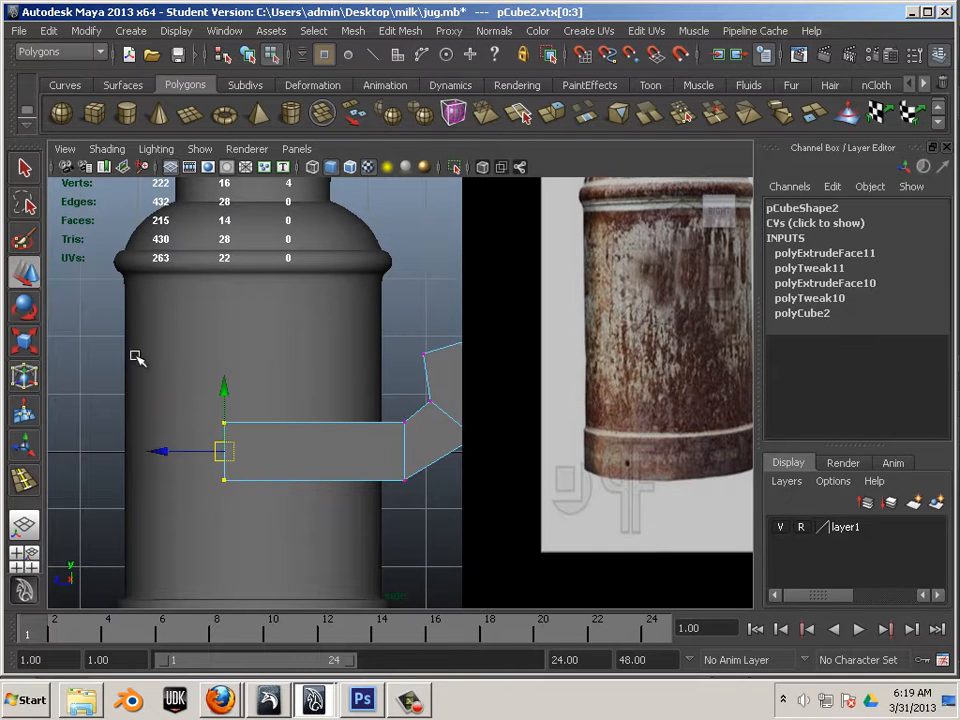
pyautogui.moveTo(172, 453); pyautogui.dragTo(255, 452)
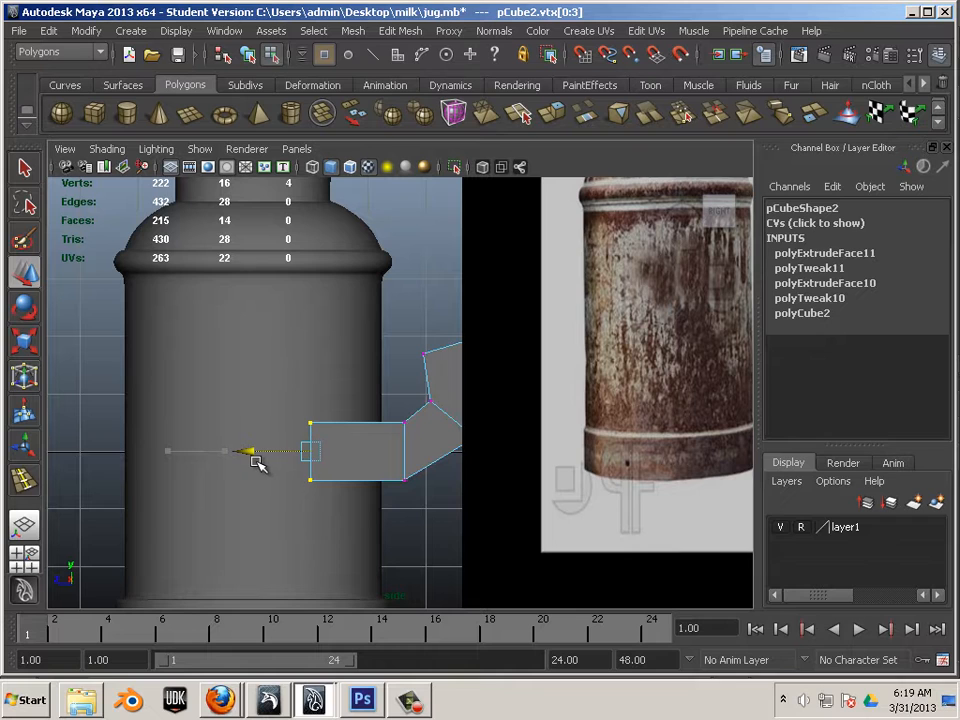
# Step: Preview the handle smoothed and reposition the vertex pairs at its upper end, shifting the tip toward the jug
pyautogui.keyDown('alt'); pyautogui.moveTo(360, 429); pyautogui.dragTo(229, 490, button='middle'); pyautogui.keyUp('alt')
pyautogui.keyDown('alt'); pyautogui.moveTo(279, 456); pyautogui.dragTo(339, 439, button='middle'); pyautogui.keyUp('alt')
pyautogui.keyDown('alt'); pyautogui.moveTo(344, 450); pyautogui.dragTo(472, 509, button='right'); pyautogui.keyUp('alt')
pyautogui.moveTo(364, 432); pyautogui.dragTo(368, 380)
pyautogui.press('3')
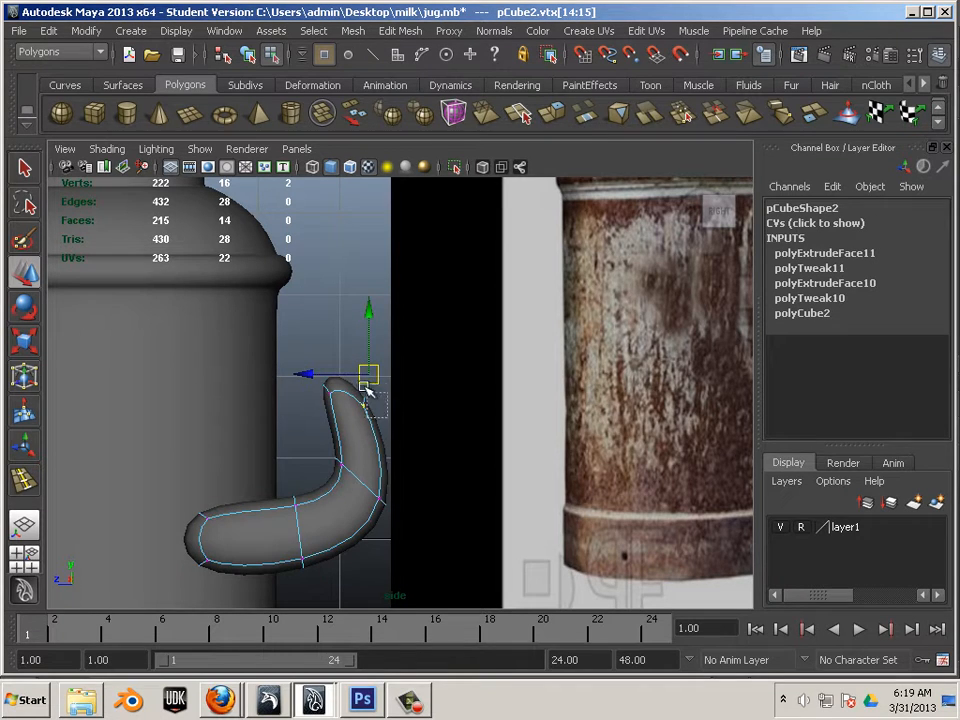
pyautogui.moveTo(368, 374); pyautogui.dragTo(361, 331)
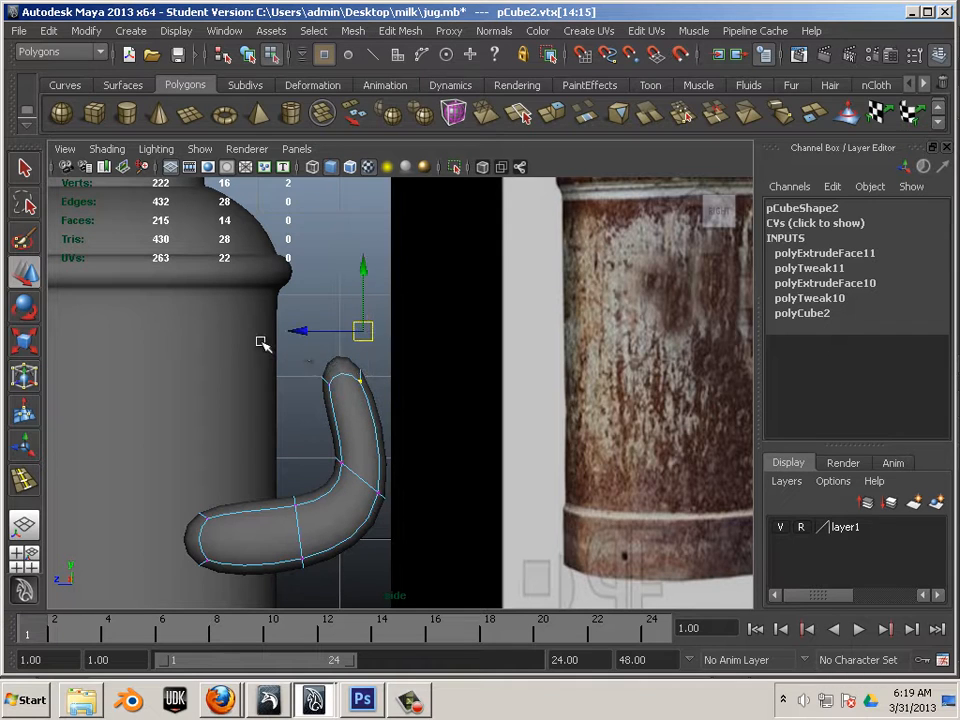
pyautogui.moveTo(262, 343); pyautogui.dragTo(340, 400)
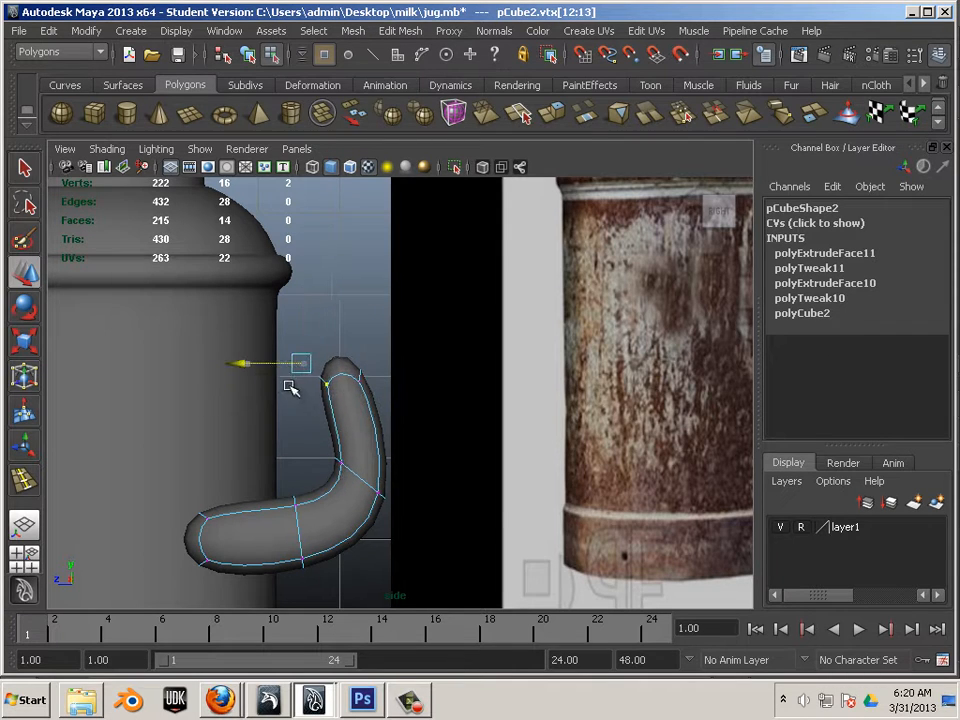
pyautogui.moveTo(306, 365); pyautogui.dragTo(278, 383)
pyautogui.moveTo(336, 405); pyautogui.dragTo(335, 407)
pyautogui.moveTo(365, 345); pyautogui.dragTo(359, 375)
# Step: Adjust the vertices around the handle's elbow and lower bend to slim the curve
pyautogui.moveTo(323, 469); pyautogui.dragTo(358, 484)
pyautogui.moveTo(409, 519); pyautogui.dragTo(387, 499)
pyautogui.moveTo(347, 583); pyautogui.dragTo(290, 538)
pyautogui.moveTo(310, 583); pyautogui.dragTo(305, 575)
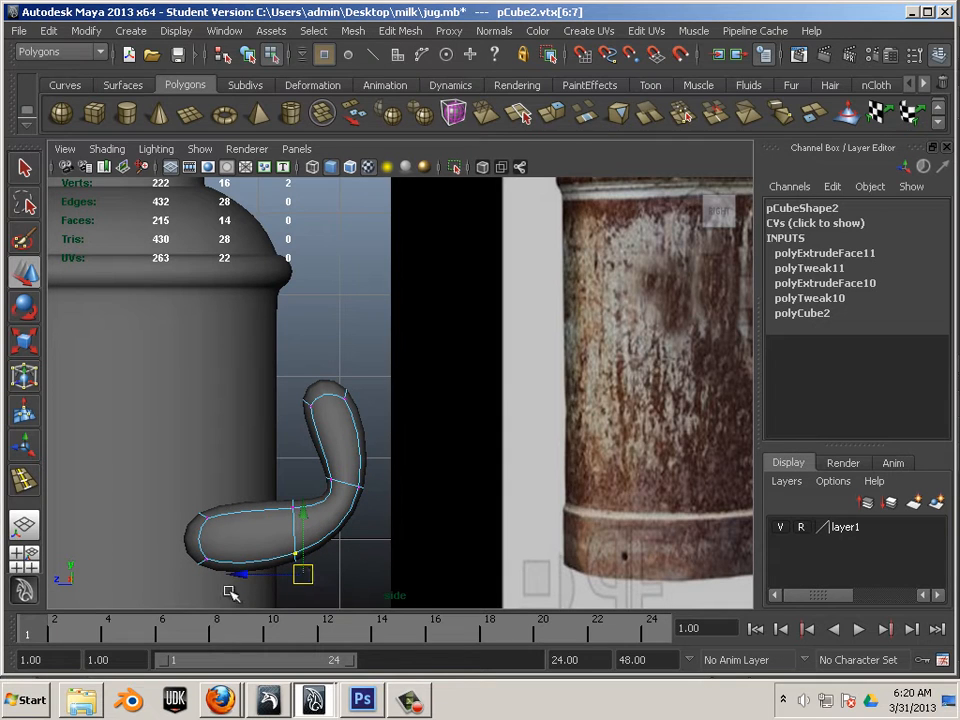
# Step: Return to the unsmoothed display and move the elbow's inner vertices toward the jug
pyautogui.press('1')
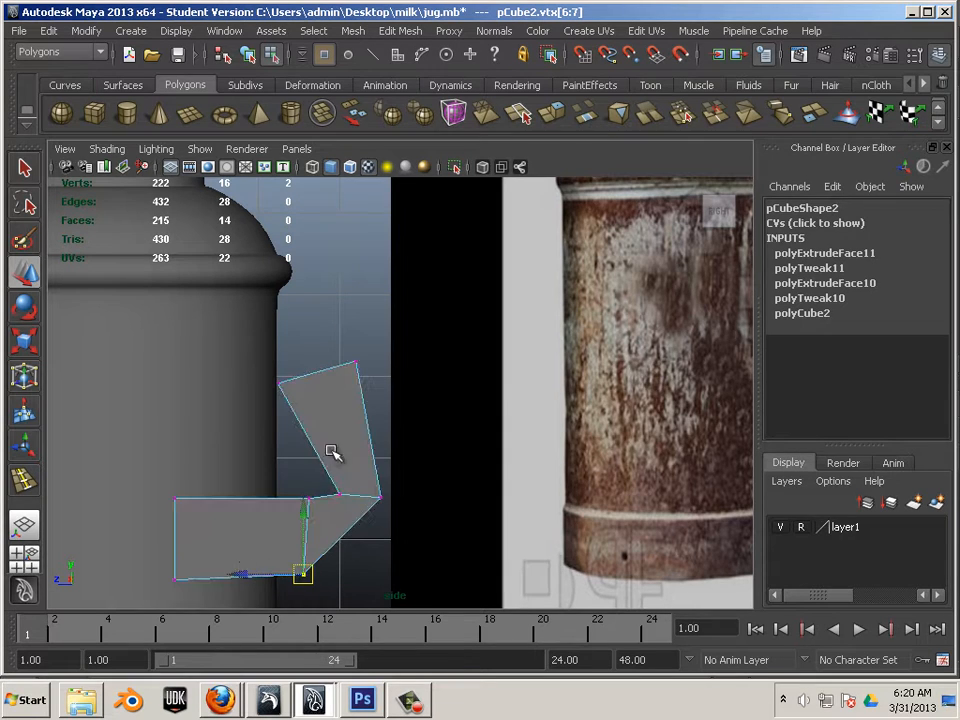
pyautogui.moveTo(333, 452); pyautogui.dragTo(342, 491)
pyautogui.moveTo(278, 490); pyautogui.dragTo(318, 503)
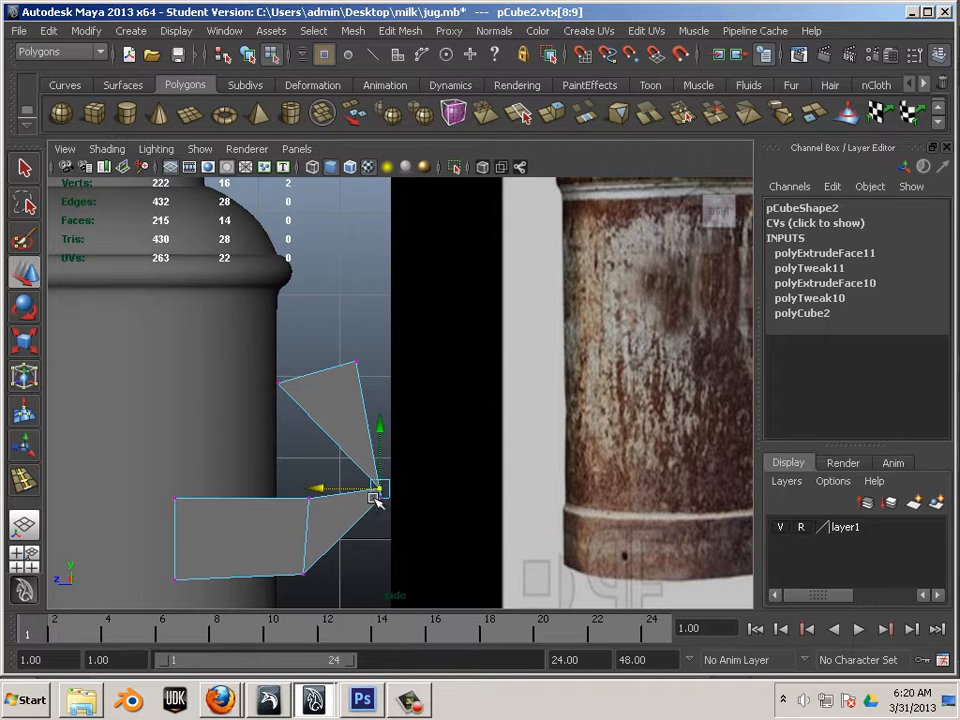
pyautogui.moveTo(378, 500); pyautogui.dragTo(326, 482)
pyautogui.keyDown('alt'); pyautogui.moveTo(336, 486); pyautogui.dragTo(326, 515, button='middle'); pyautogui.keyUp('alt')
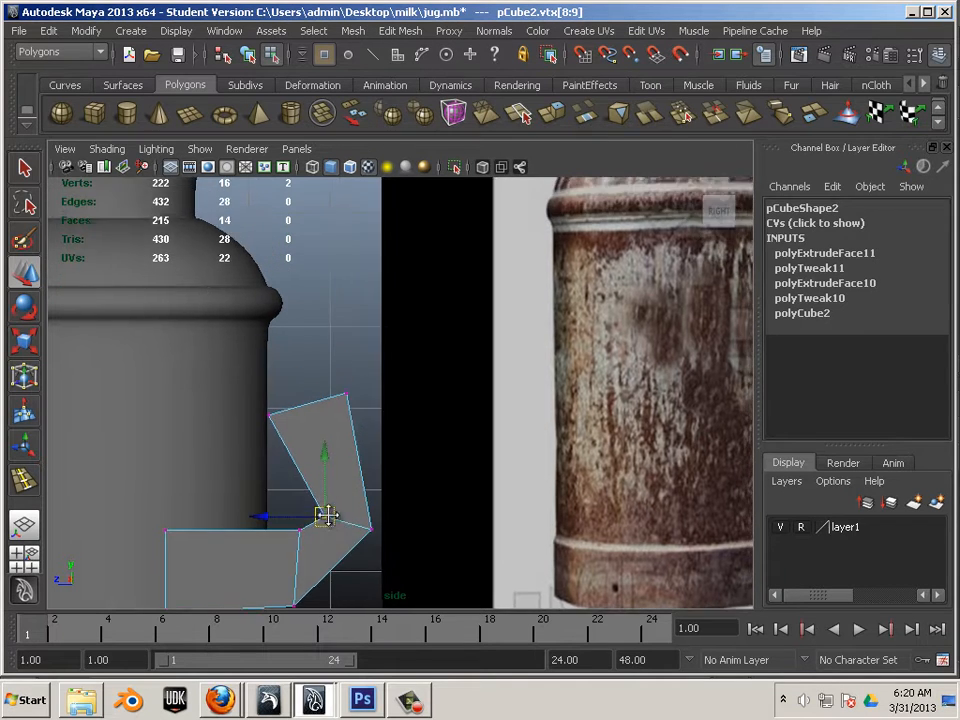
# Step: Move the outer vertices of the handle's upper end toward the jug to narrow the tip
pyautogui.scroll(-2, 326, 515)
pyautogui.moveTo(266, 381); pyautogui.dragTo(315, 431)
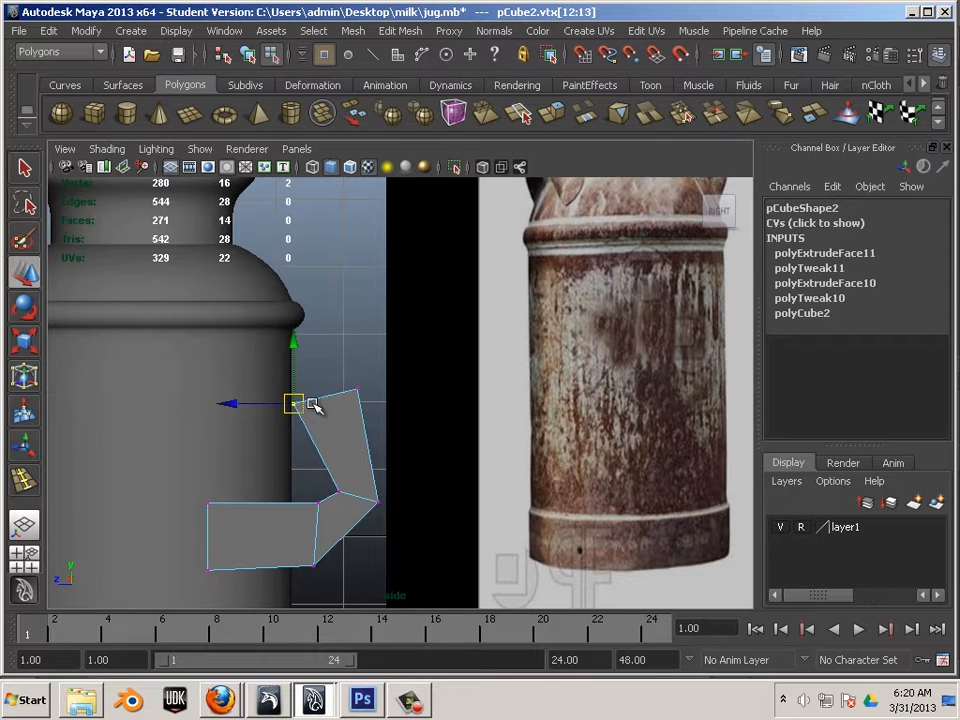
pyautogui.moveTo(374, 372); pyautogui.dragTo(329, 409)
pyautogui.moveTo(357, 392); pyautogui.dragTo(331, 398)
# Step: Select the small face at the handle's upper end and extrude it further upward to add a new segment
pyautogui.keyDown('alt'); pyautogui.moveTo(303, 433); pyautogui.dragTo(328, 469, button='middle'); pyautogui.keyUp('alt')
pyautogui.keyDown('alt'); pyautogui.moveTo(328, 469); pyautogui.dragTo(493, 538, button='right'); pyautogui.keyUp('alt')
pyautogui.keyDown('alt'); pyautogui.moveTo(380, 453); pyautogui.dragTo(433, 417, button='middle'); pyautogui.keyUp('alt')
pyautogui.keyDown('alt'); pyautogui.moveTo(433, 417); pyautogui.dragTo(447, 467, button='right'); pyautogui.keyUp('alt')
pyautogui.press('F11')
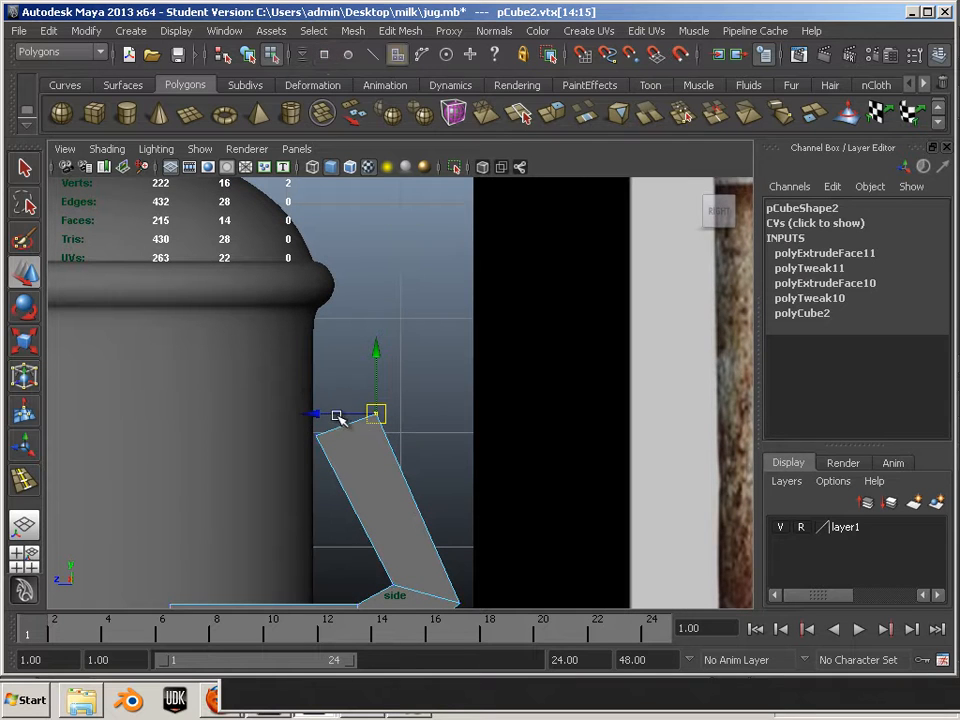
pyautogui.moveTo(356, 442); pyautogui.dragTo(358, 445)
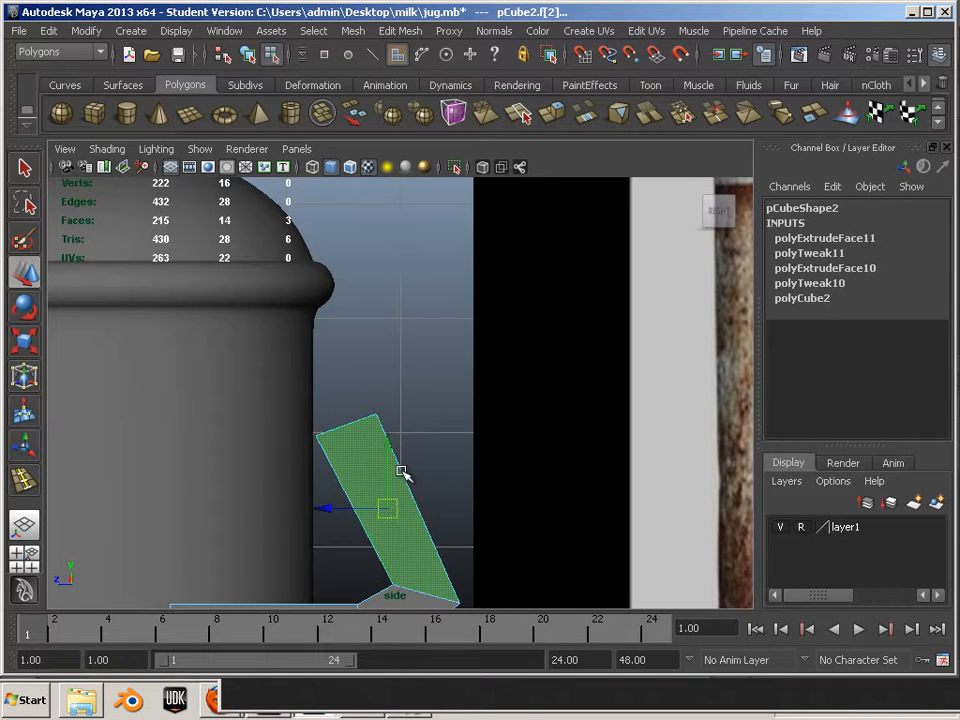
pyautogui.press('space')
pyautogui.press('space')
pyautogui.keyDown('alt'); pyautogui.moveTo(424, 475); pyautogui.dragTo(501, 507); pyautogui.keyUp('alt')
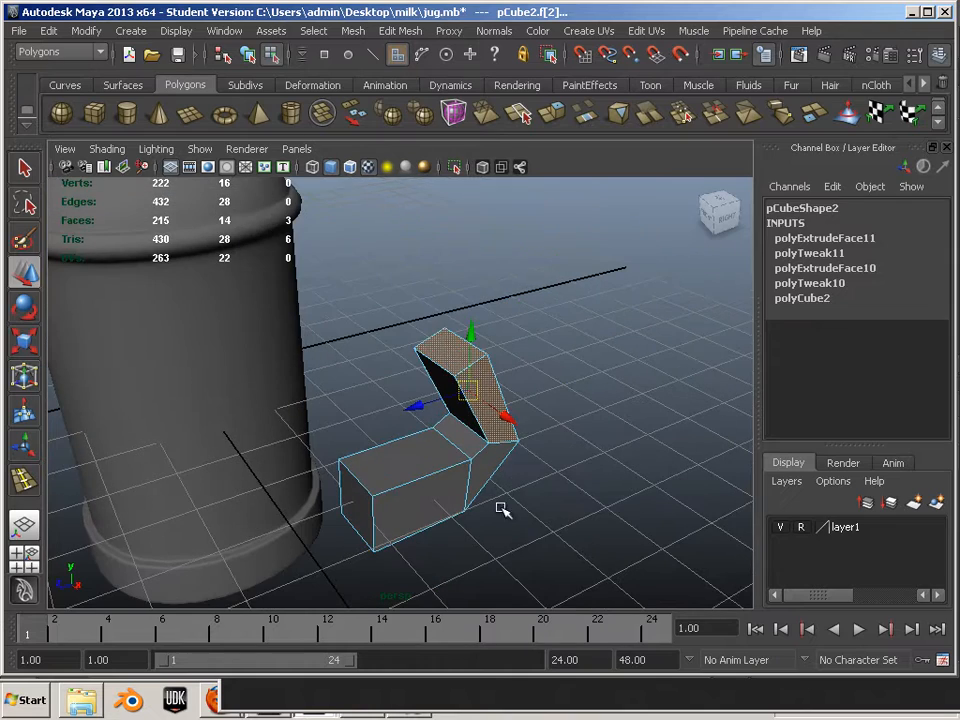
pyautogui.click(503, 505)
pyautogui.click(453, 379)
pyautogui.keyDown('alt'); pyautogui.moveTo(482, 414); pyautogui.dragTo(498, 477); pyautogui.keyUp('alt')
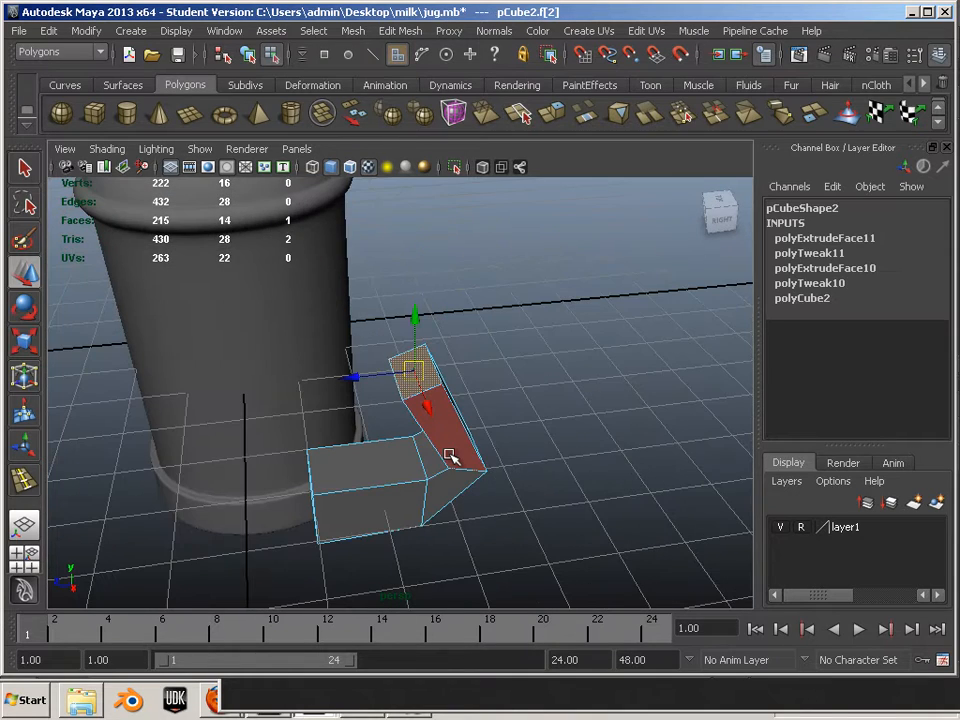
pyautogui.hotkey('ctrl', 'e')
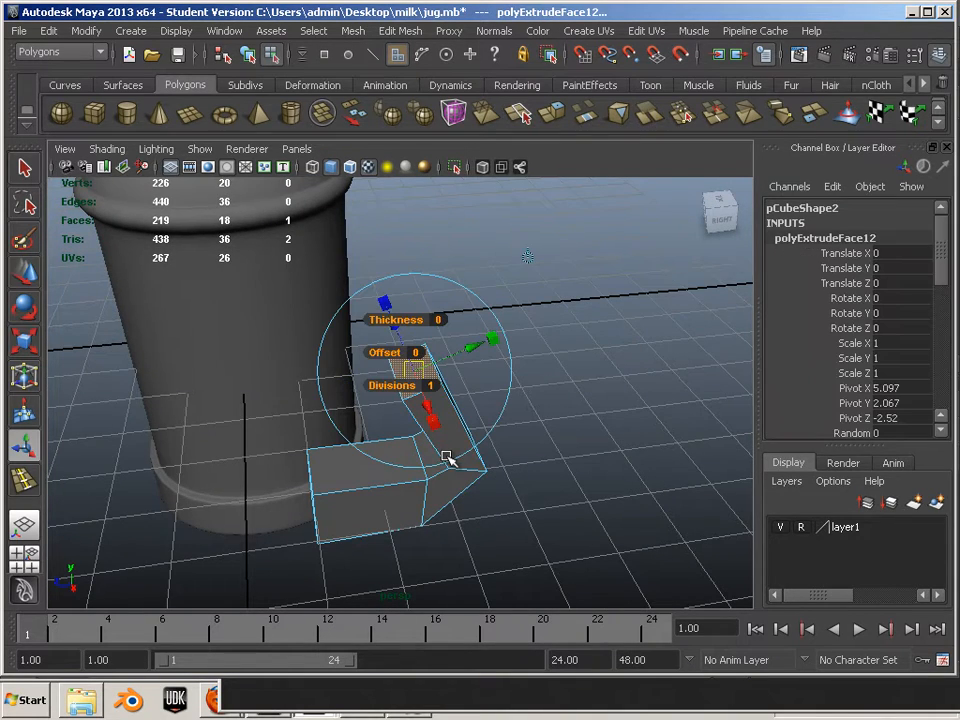
pyautogui.keyDown('alt'); pyautogui.moveTo(536, 495); pyautogui.dragTo(455, 396); pyautogui.keyUp('alt')
pyautogui.moveTo(382, 300); pyautogui.dragTo(345, 252)
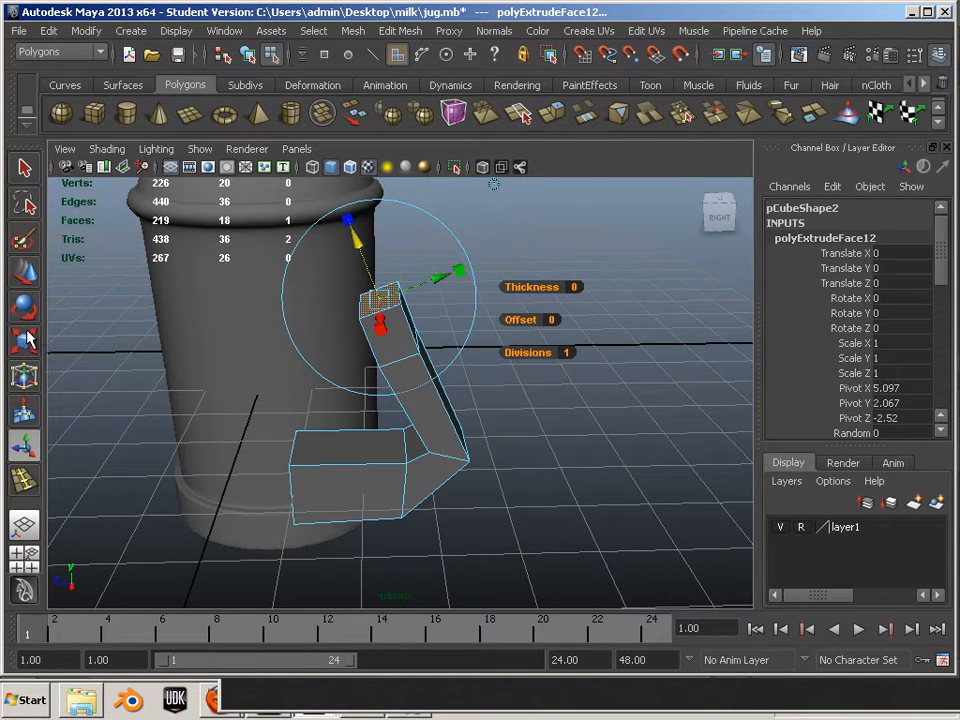
# Step: Shift the extruded tip face toward the jug and scale it down to taper the end, widening it slightly along X
pyautogui.click(24, 278)
pyautogui.keyDown('alt'); pyautogui.moveTo(332, 364); pyautogui.dragTo(398, 356); pyautogui.keyUp('alt')
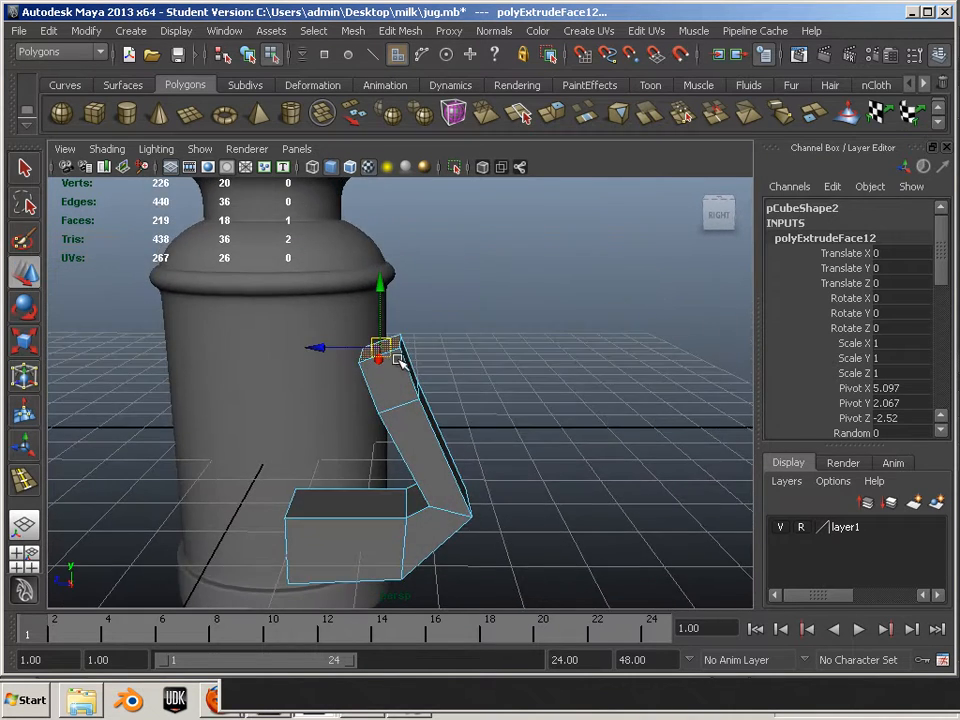
pyautogui.click(24, 340)
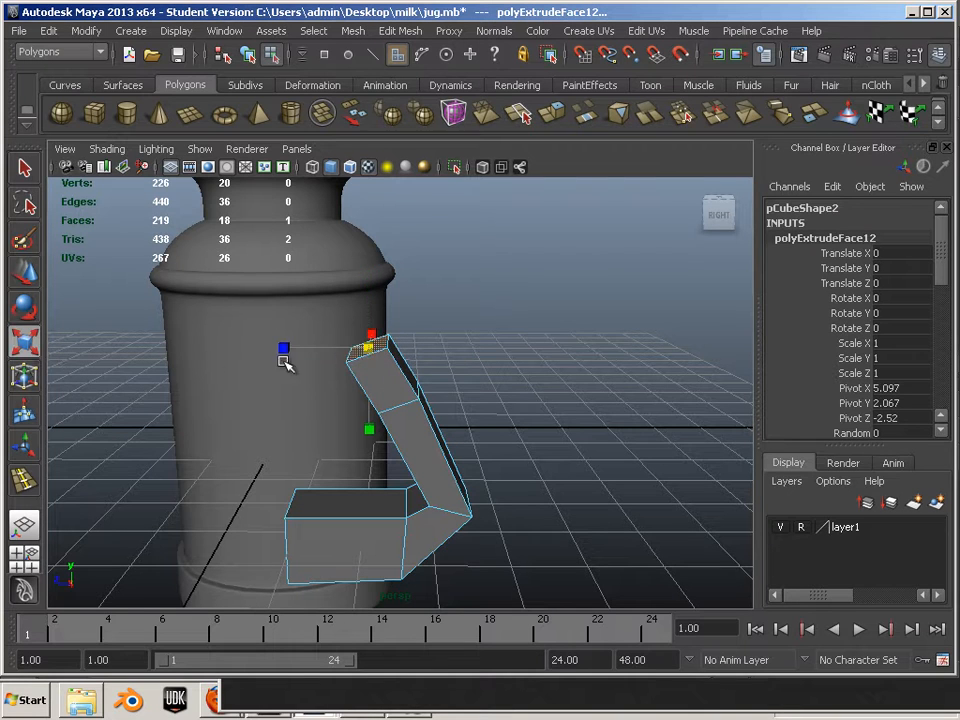
pyautogui.moveTo(370, 350); pyautogui.dragTo(384, 424)
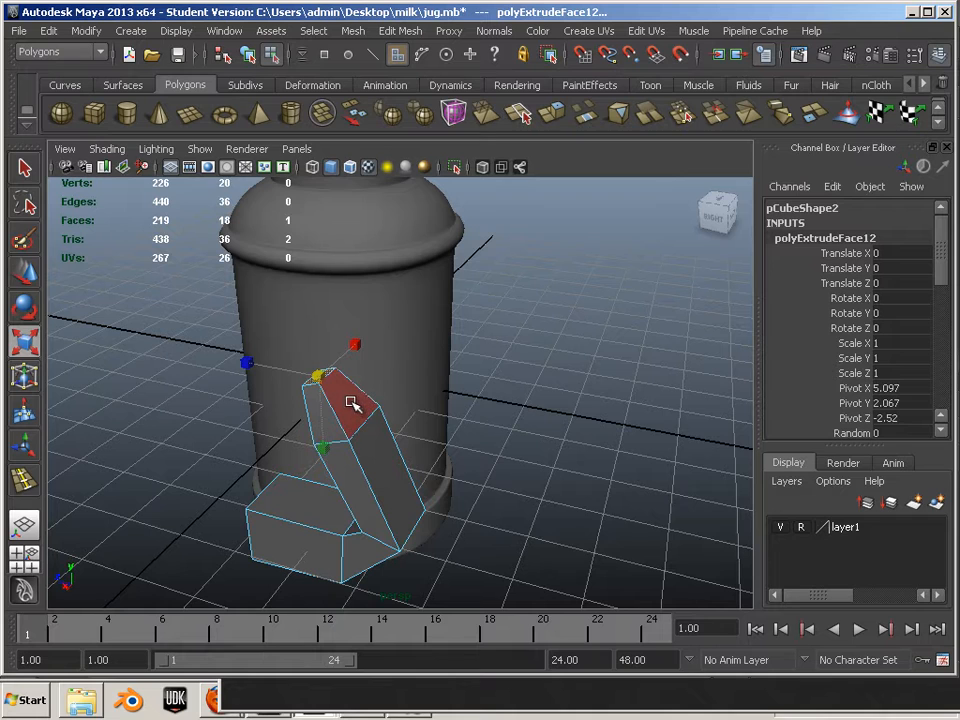
pyautogui.moveTo(352, 343); pyautogui.dragTo(384, 319)
pyautogui.keyDown('alt'); pyautogui.moveTo(306, 464); pyautogui.dragTo(431, 432); pyautogui.keyUp('alt')
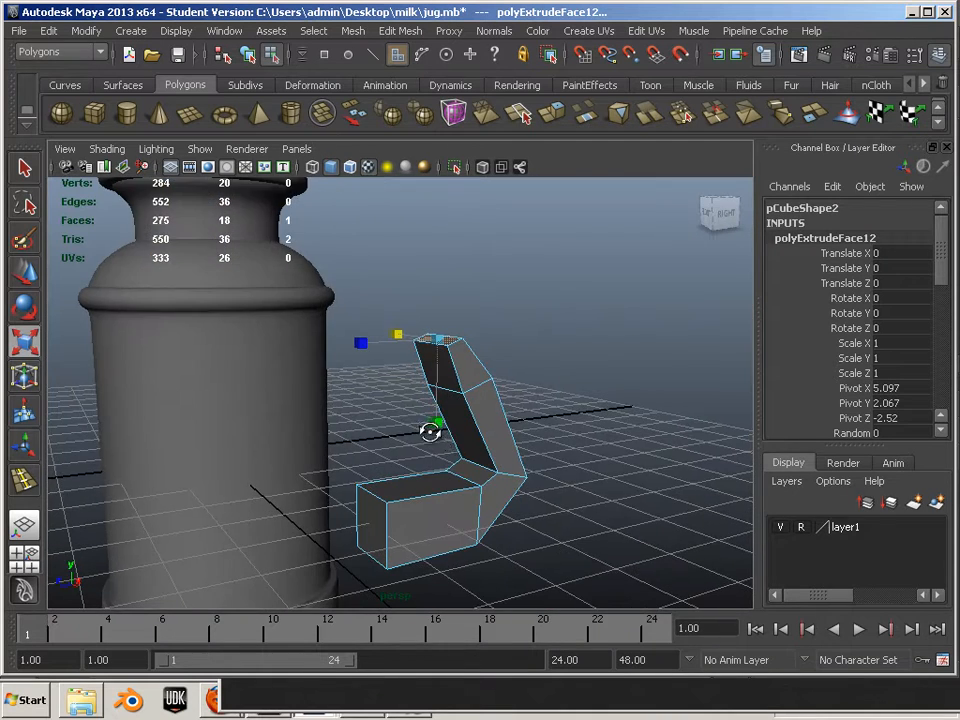
# Step: Move the upper pair of vertices at the handle's lower bend toward the jug
pyautogui.keyDown('alt'); pyautogui.moveTo(415, 441); pyautogui.dragTo(408, 441, button='middle'); pyautogui.keyUp('alt')
pyautogui.keyDown('alt'); pyautogui.moveTo(408, 441); pyautogui.dragTo(317, 400); pyautogui.keyUp('alt')
pyautogui.keyDown('alt'); pyautogui.moveTo(325, 420); pyautogui.dragTo(390, 461, button='right'); pyautogui.keyUp('alt')
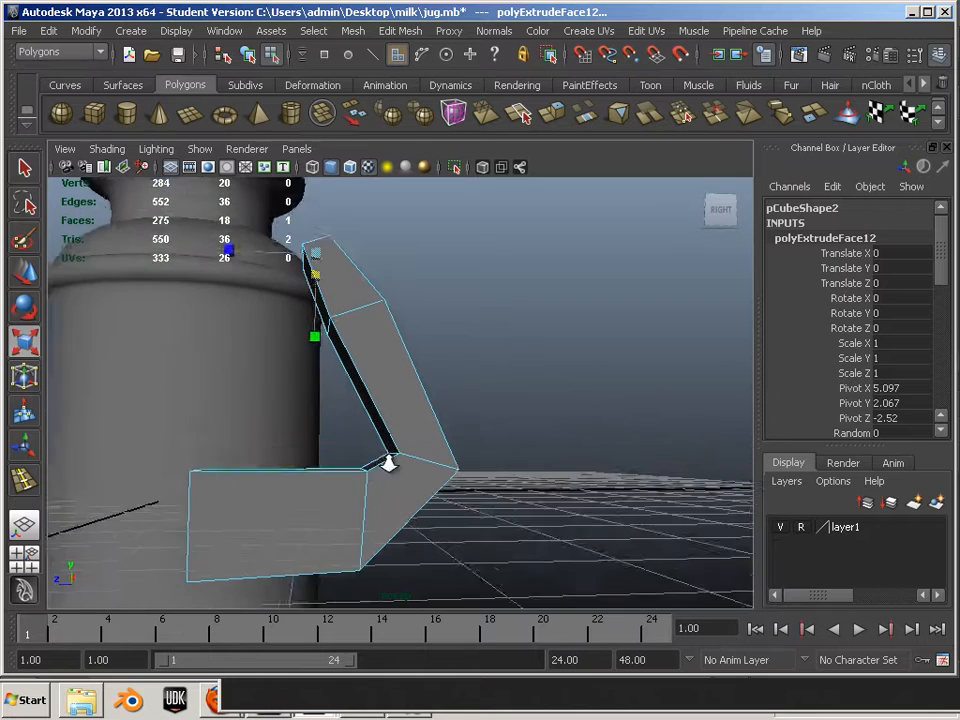
pyautogui.keyDown('alt'); pyautogui.moveTo(390, 461); pyautogui.dragTo(352, 475); pyautogui.keyUp('alt')
pyautogui.press('F9')
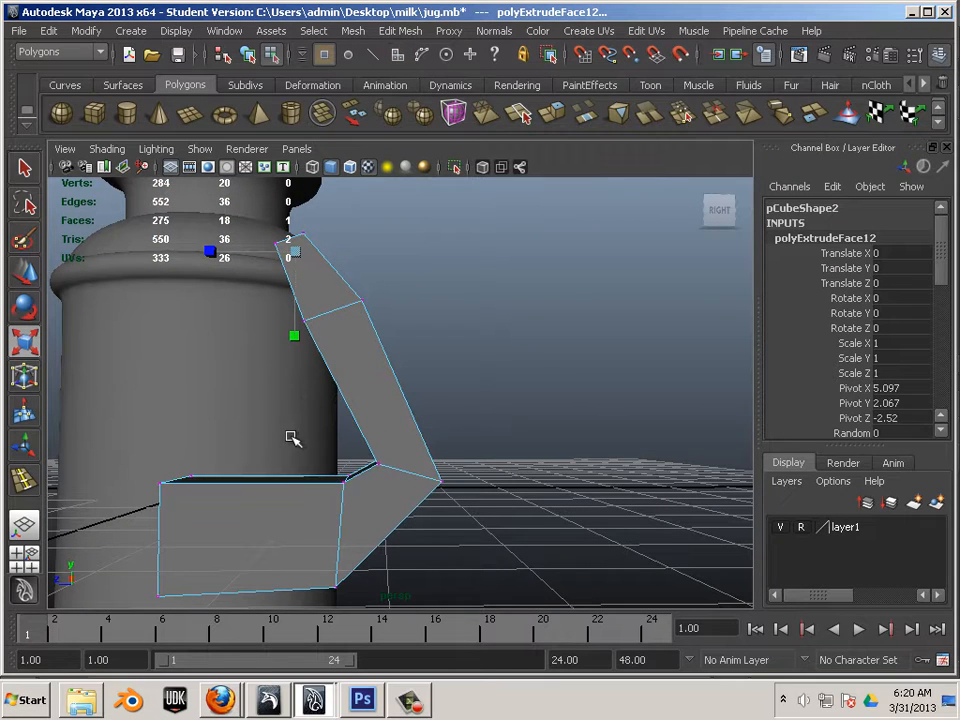
pyautogui.moveTo(293, 440); pyautogui.dragTo(355, 505)
pyautogui.click(28, 282)
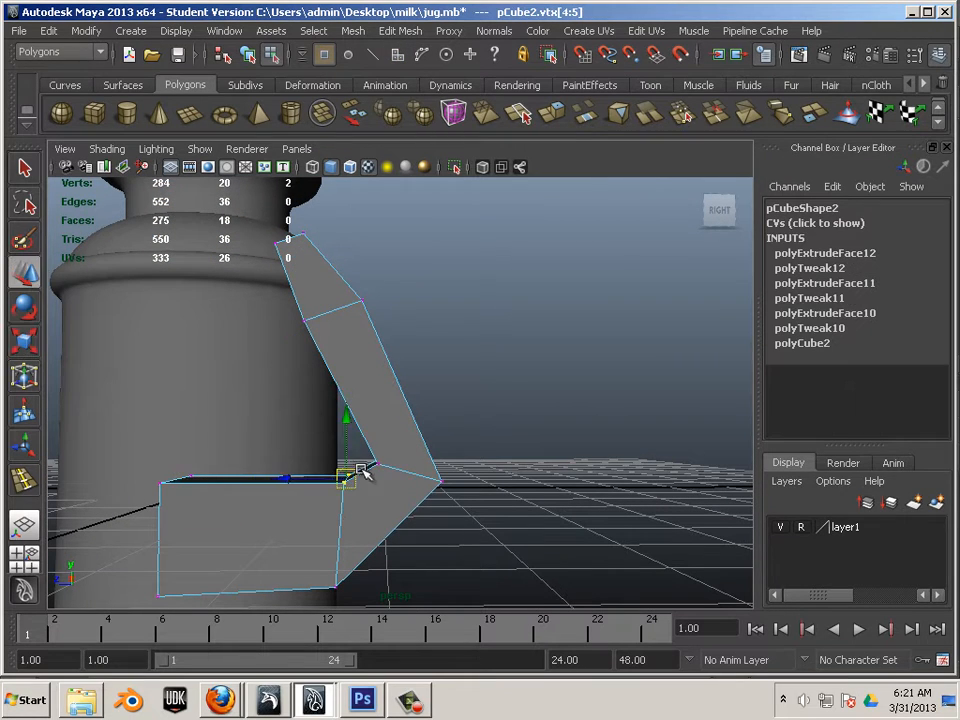
pyautogui.moveTo(296, 474); pyautogui.dragTo(264, 476)
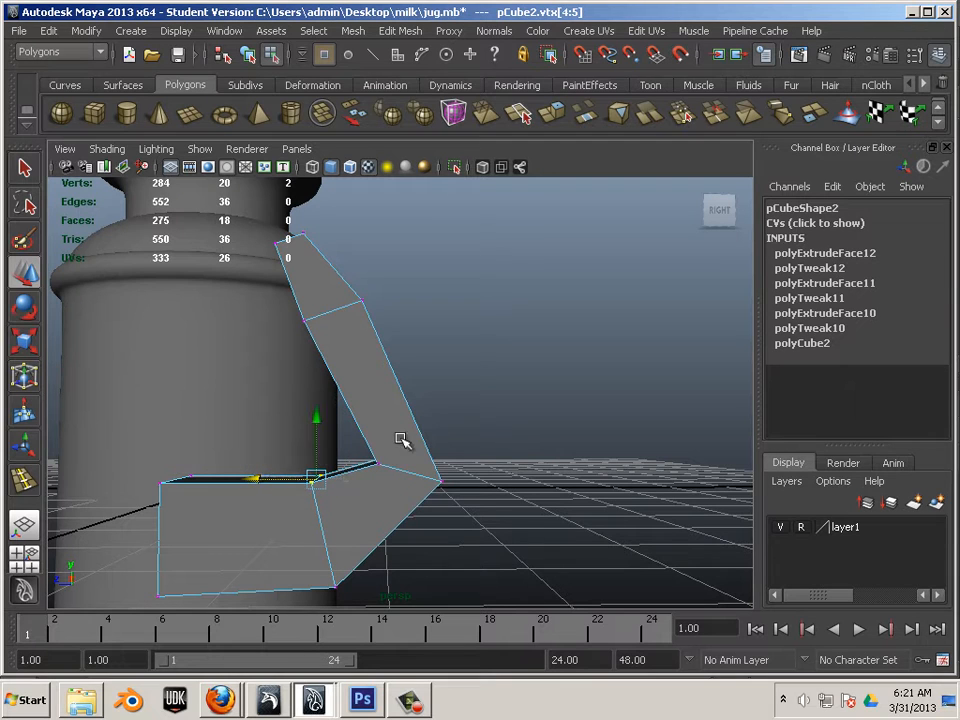
# Step: Move the elbow's inner vertices toward the jug and upward, and raise its outer vertices
pyautogui.moveTo(403, 439); pyautogui.dragTo(317, 462)
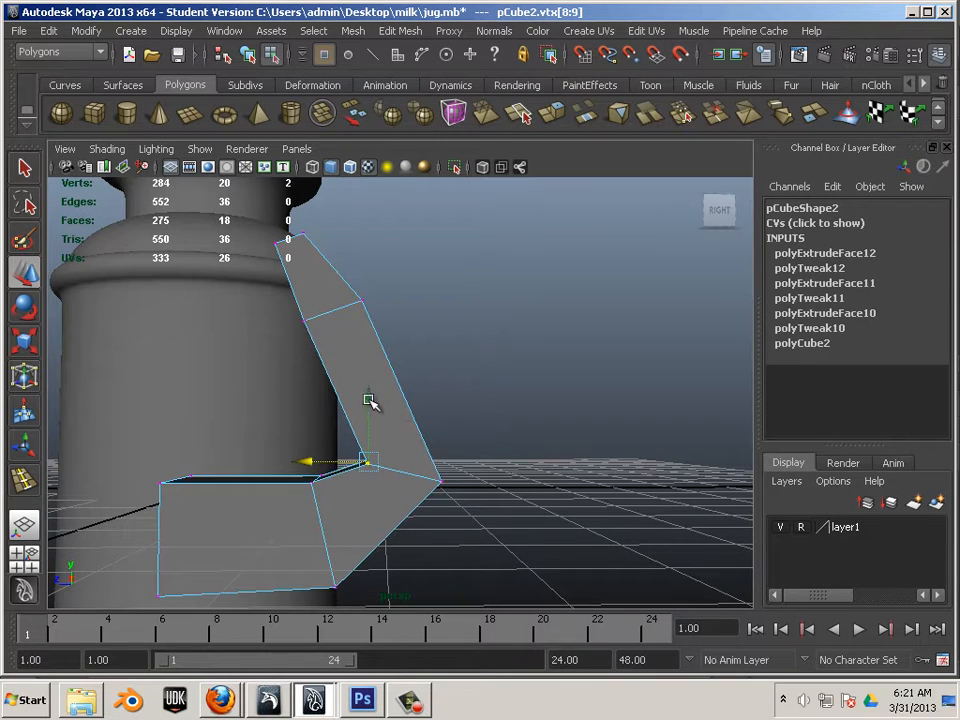
pyautogui.moveTo(371, 399); pyautogui.dragTo(369, 386)
pyautogui.moveTo(438, 475); pyautogui.dragTo(428, 485)
pyautogui.moveTo(438, 415); pyautogui.dragTo(437, 388)
pyautogui.keyDown('alt'); pyautogui.moveTo(463, 447); pyautogui.dragTo(459, 447, button='right'); pyautogui.keyUp('alt')
pyautogui.keyDown('alt'); pyautogui.moveTo(459, 448); pyautogui.dragTo(369, 516); pyautogui.keyUp('alt')
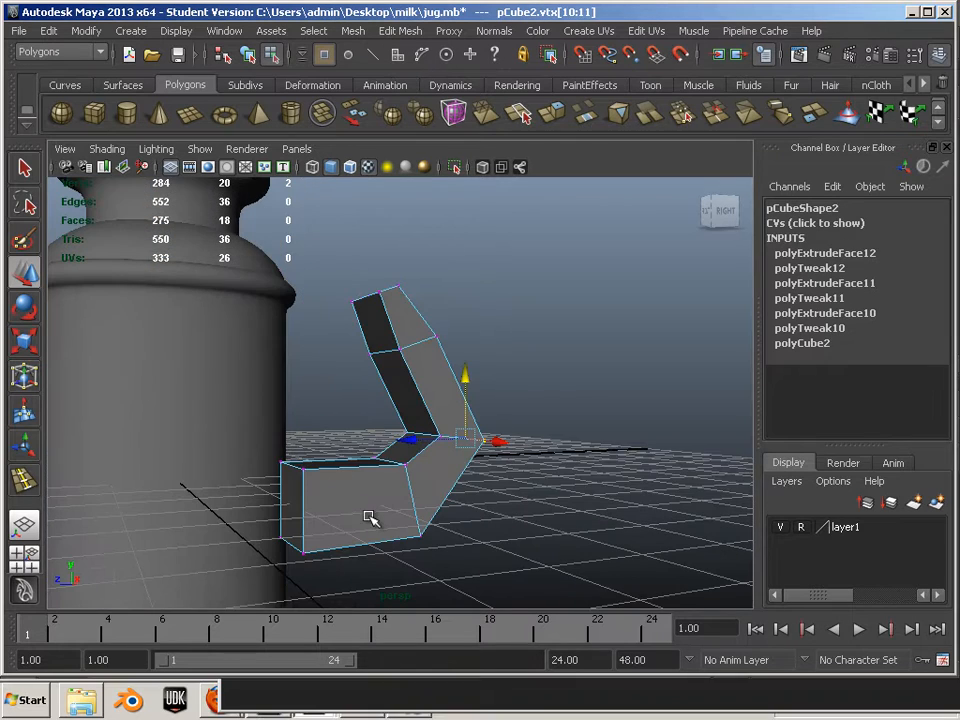
# Step: Preview the whole handle smoothed beside the jug and return it to the unsmoothed display
pyautogui.press('F8')
pyautogui.keyDown('alt'); pyautogui.moveTo(426, 375); pyautogui.dragTo(412, 438); pyautogui.keyUp('alt')
pyautogui.press('3')
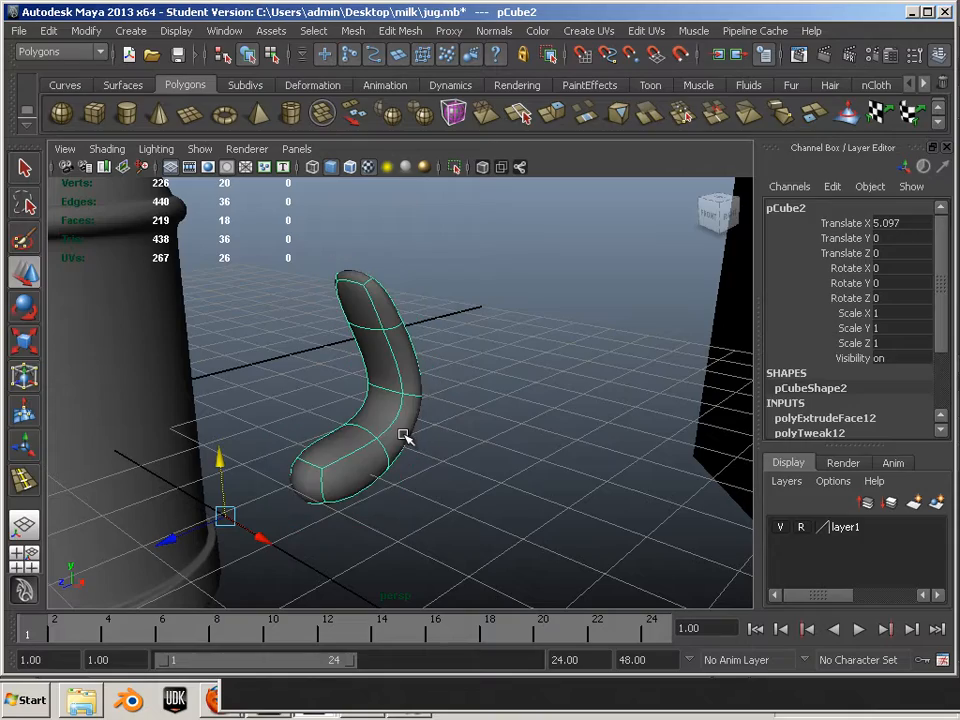
pyautogui.scroll(-8, 496, 482)
pyautogui.keyDown('alt'); pyautogui.moveTo(347, 407); pyautogui.dragTo(504, 412); pyautogui.keyUp('alt')
pyautogui.keyDown('alt'); pyautogui.moveTo(504, 412); pyautogui.dragTo(686, 502, button='right'); pyautogui.keyUp('alt')
pyautogui.keyDown('alt'); pyautogui.moveTo(585, 468); pyautogui.dragTo(416, 482); pyautogui.keyUp('alt')
pyautogui.keyDown('alt'); pyautogui.moveTo(416, 482); pyautogui.dragTo(447, 466, button='middle'); pyautogui.keyUp('alt')
pyautogui.press('1')
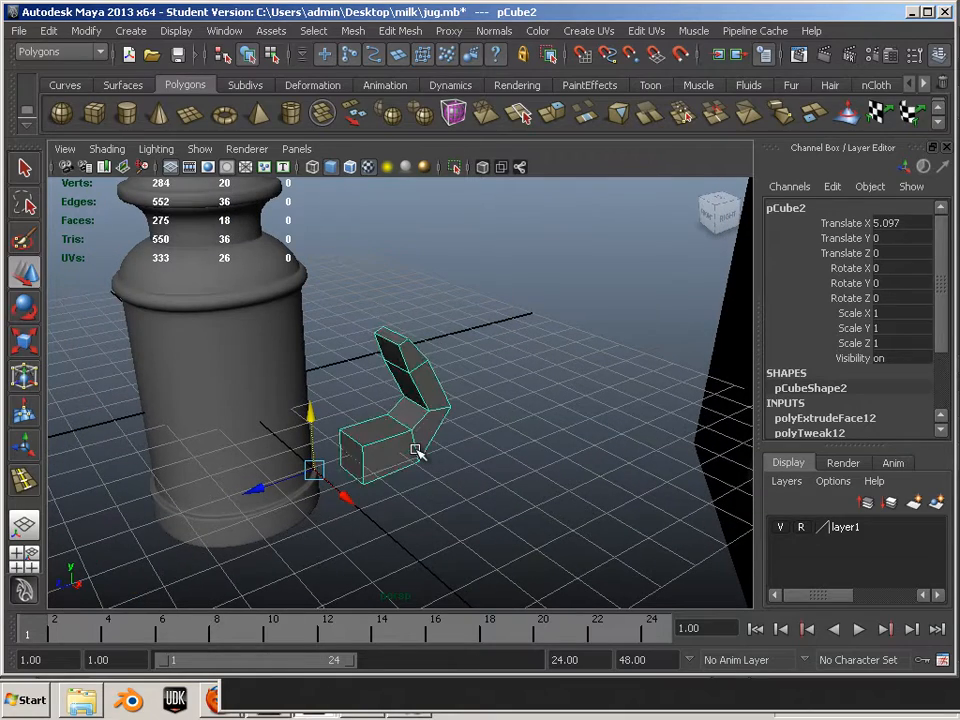
# Step: Delete the end face that closes off the handle's thick lower segment
pyautogui.keyDown('alt'); pyautogui.moveTo(389, 435); pyautogui.dragTo(416, 397, button='middle'); pyautogui.keyUp('alt')
pyautogui.keyDown('alt'); pyautogui.moveTo(416, 397); pyautogui.dragTo(435, 452, button='right'); pyautogui.keyUp('alt')
pyautogui.moveTo(435, 452)
pyautogui.keyDown('alt'); pyautogui.mouseDown()
pyautogui.moveTo(403, 454)
pyautogui.moveTo(448, 453)
pyautogui.mouseUp(); pyautogui.keyUp('alt')
pyautogui.keyDown('alt'); pyautogui.moveTo(448, 453); pyautogui.dragTo(475, 462, button='right'); pyautogui.keyUp('alt')
pyautogui.press('F11')
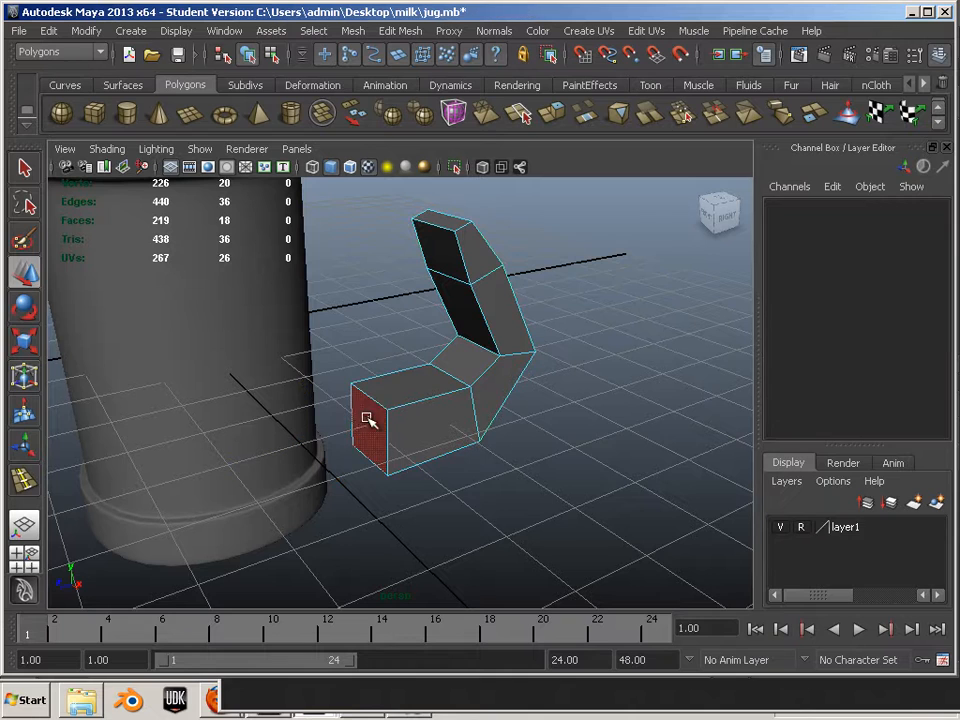
pyautogui.click(361, 434)
pyautogui.press('Delete')
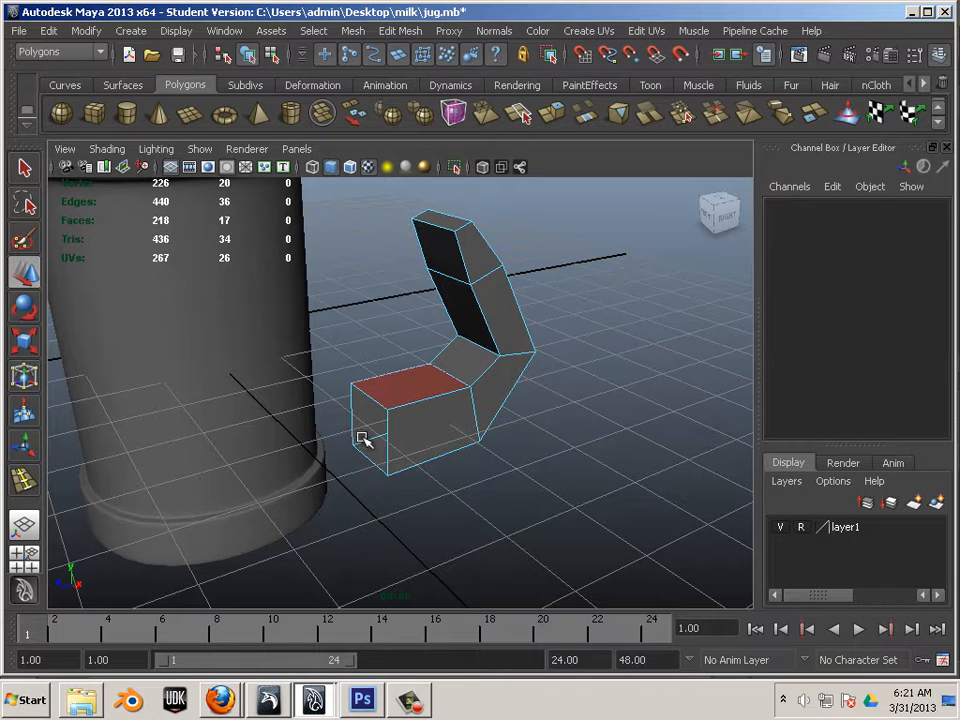
# Step: Select the handle as an object and snap its pivot to the upper outer corner vertex of the open end
pyautogui.keyDown('alt'); pyautogui.moveTo(362, 438); pyautogui.dragTo(345, 437); pyautogui.keyUp('alt')
pyautogui.moveTo(417, 407); pyautogui.dragTo(474, 354, button='right')
pyautogui.click(402, 415)
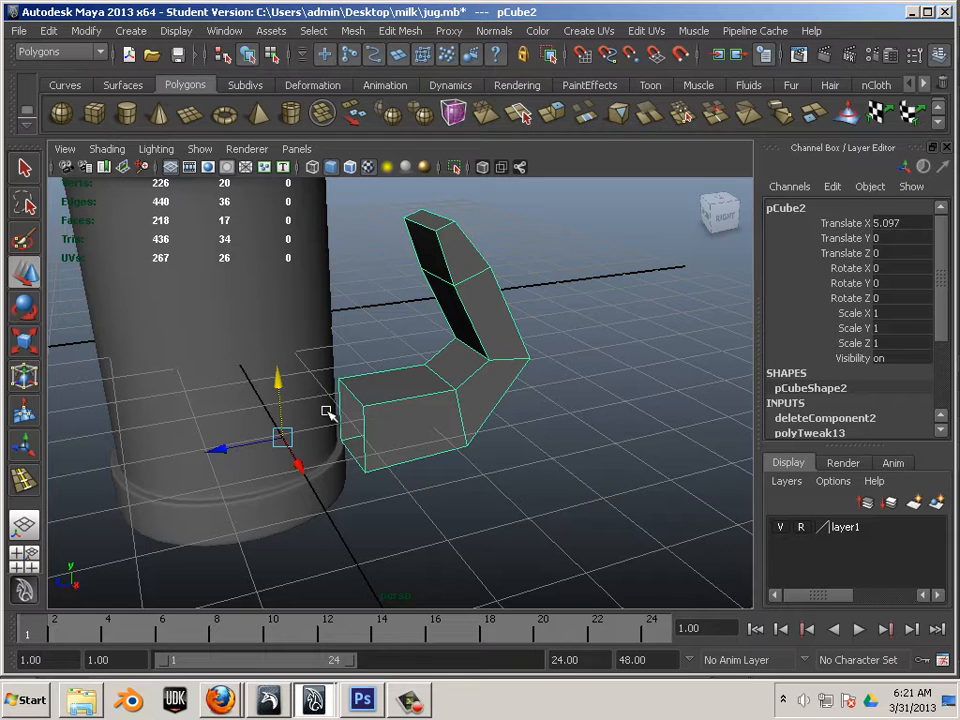
pyautogui.press('Insert')
pyautogui.moveTo(283, 435); pyautogui.dragTo(360, 402)
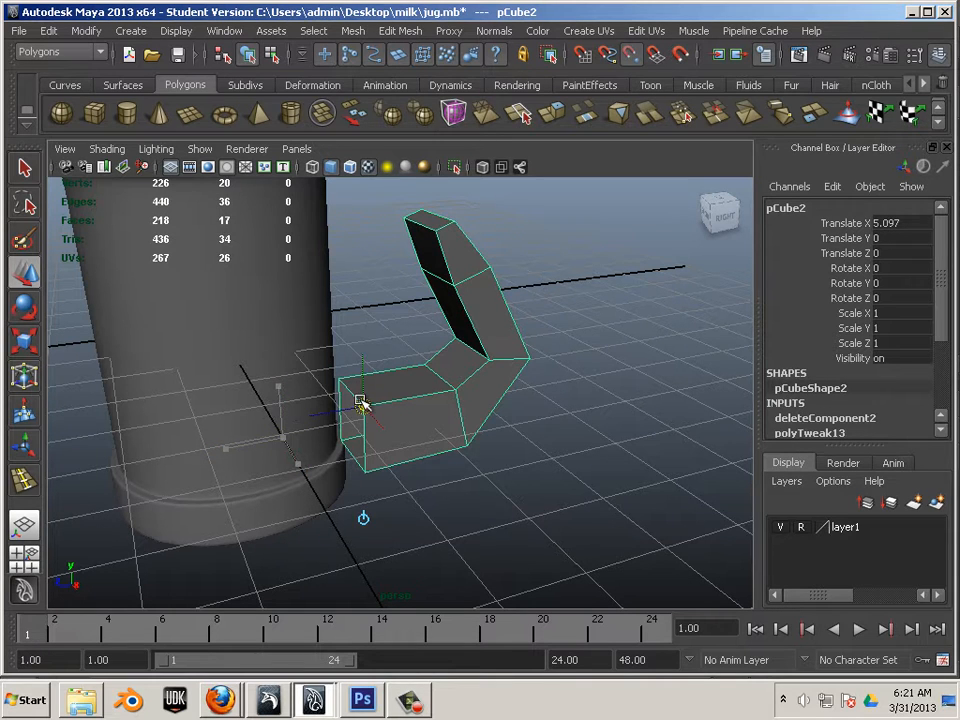
pyautogui.press('Insert')
pyautogui.keyDown('alt'); pyautogui.moveTo(387, 485); pyautogui.dragTo(388, 480); pyautogui.keyUp('alt')
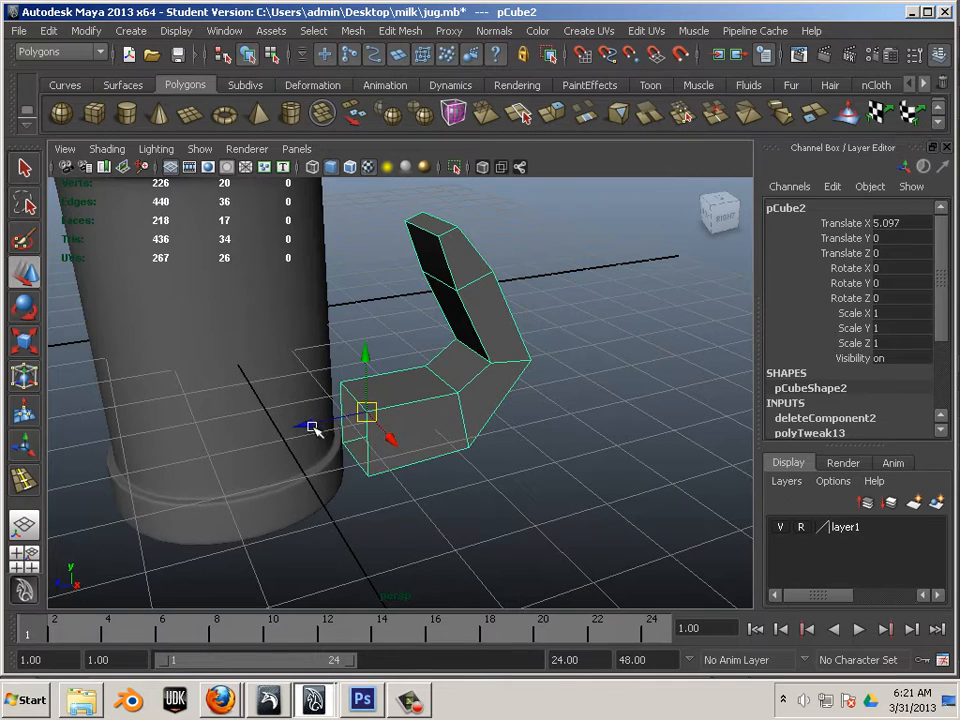
# Step: Rotate the handle about its new pivot, setting Rotate Y to -90
pyautogui.keyDown('alt'); pyautogui.moveTo(308, 428); pyautogui.dragTo(270, 447); pyautogui.keyUp('alt')
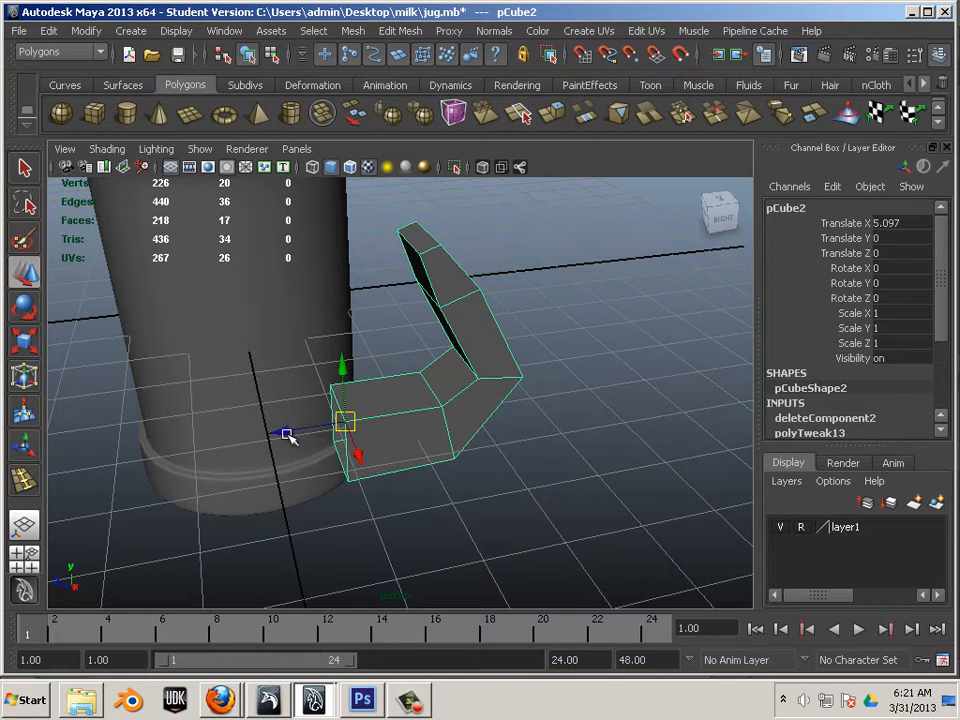
pyautogui.keyDown('alt'); pyautogui.moveTo(287, 436); pyautogui.dragTo(385, 449); pyautogui.keyUp('alt')
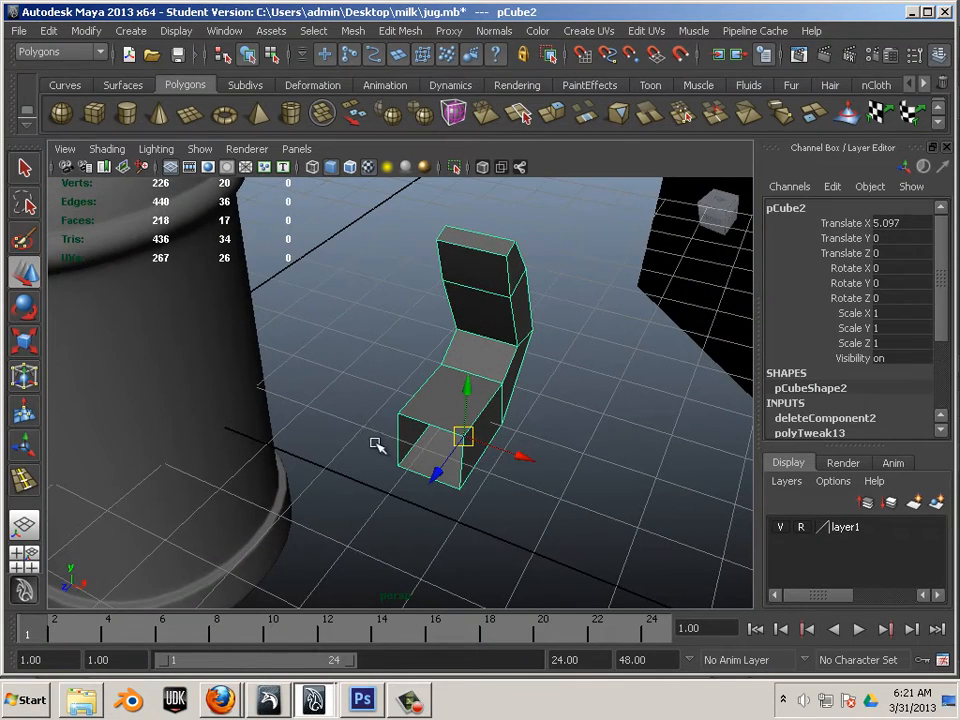
pyautogui.press('e')
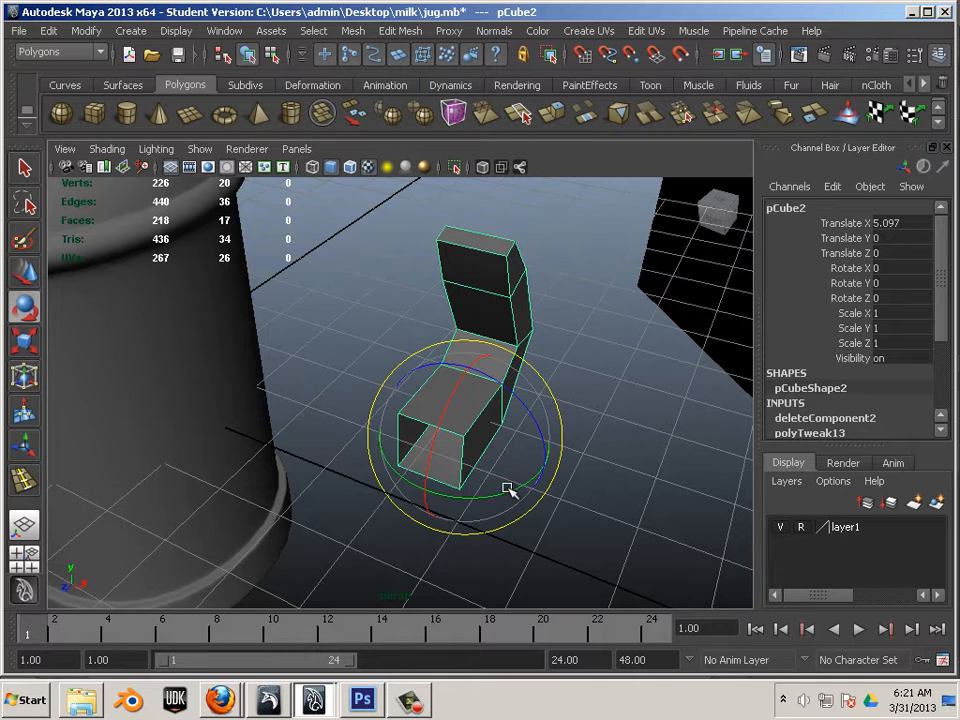
pyautogui.moveTo(507, 488); pyautogui.dragTo(390, 497)
pyautogui.doubleClick(900, 284)
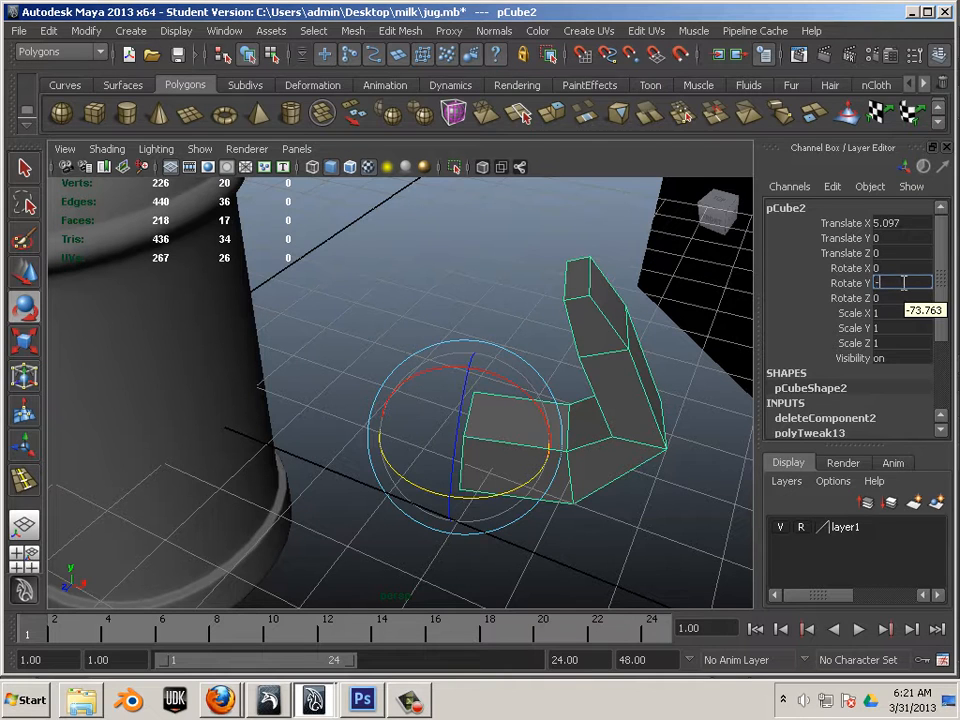
pyautogui.write('-90')
pyautogui.press('Return')
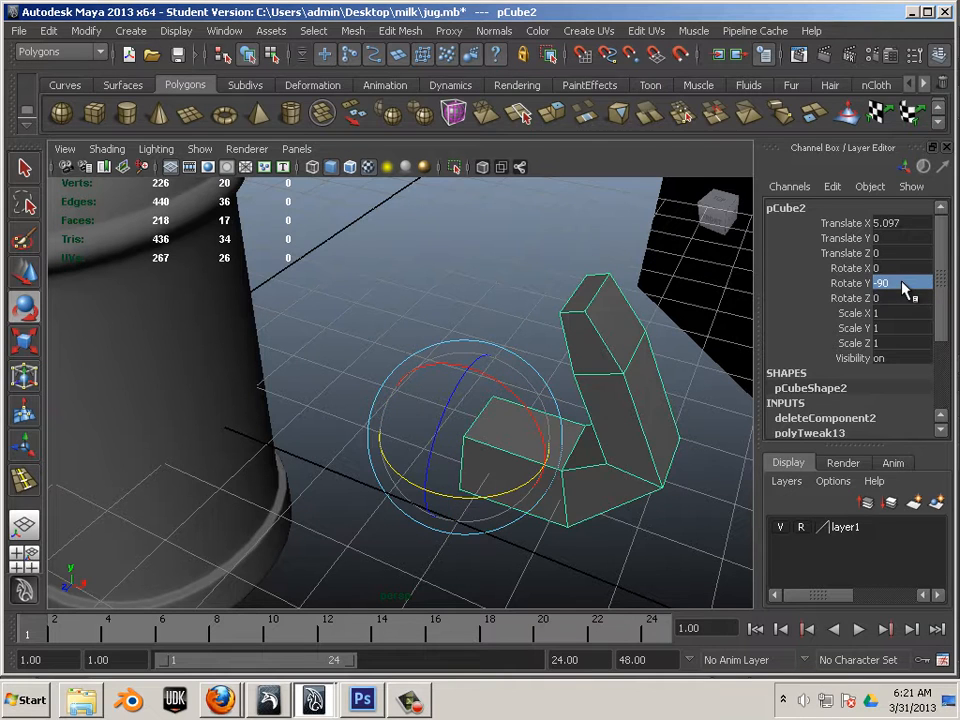
# Step: Reselect the handle and freeze its transformations
pyautogui.click(316, 391)
pyautogui.keyDown('alt'); pyautogui.moveTo(316, 391); pyautogui.dragTo(325, 415); pyautogui.keyUp('alt')
pyautogui.click(25, 275)
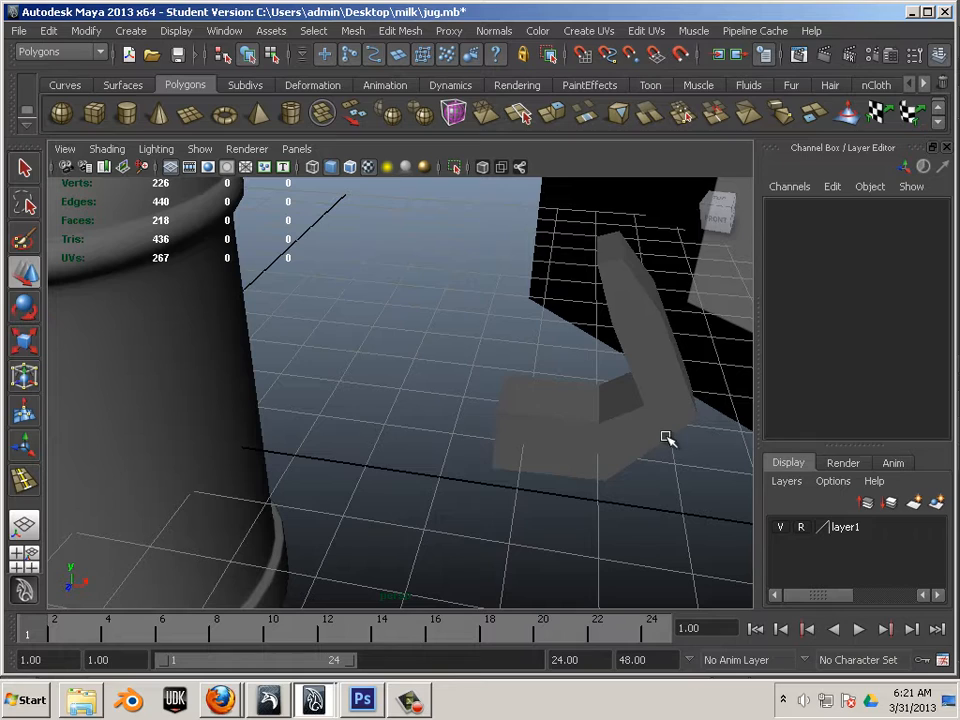
pyautogui.click(668, 438)
pyautogui.keyDown('alt'); pyautogui.moveTo(608, 465); pyautogui.dragTo(527, 450); pyautogui.keyUp('alt')
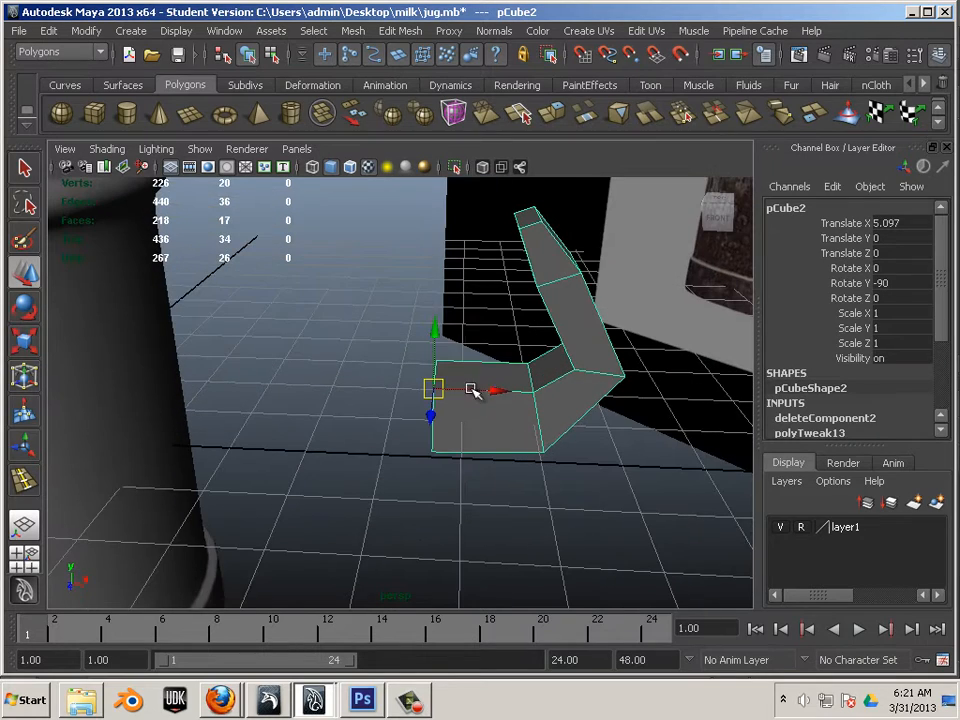
pyautogui.keyDown('alt'); pyautogui.moveTo(492, 395); pyautogui.dragTo(423, 436); pyautogui.keyUp('alt')
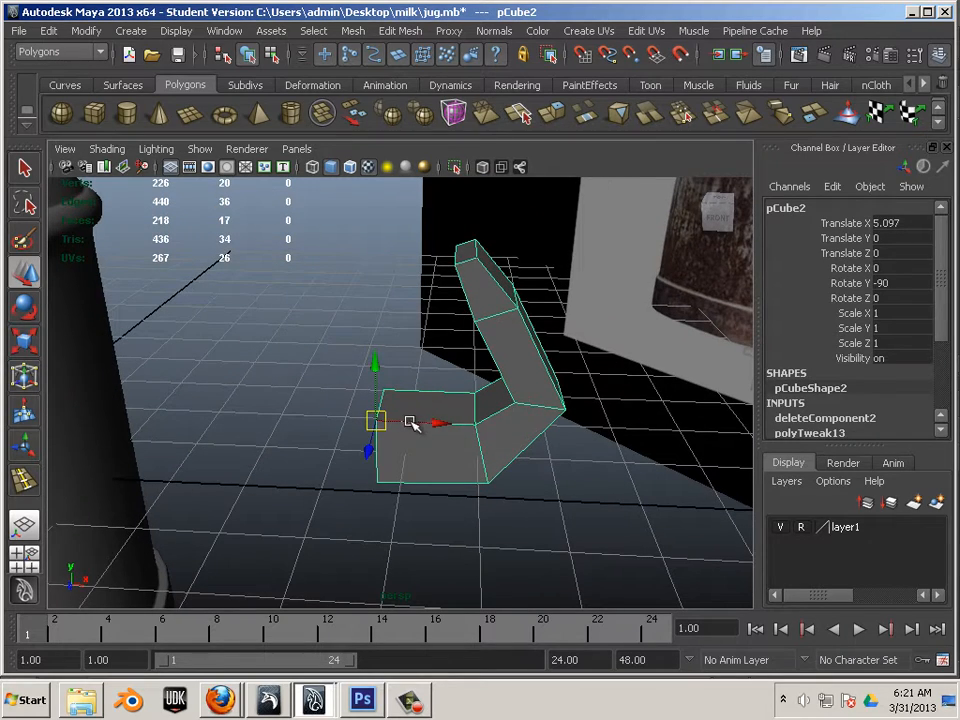
pyautogui.click(84, 31)
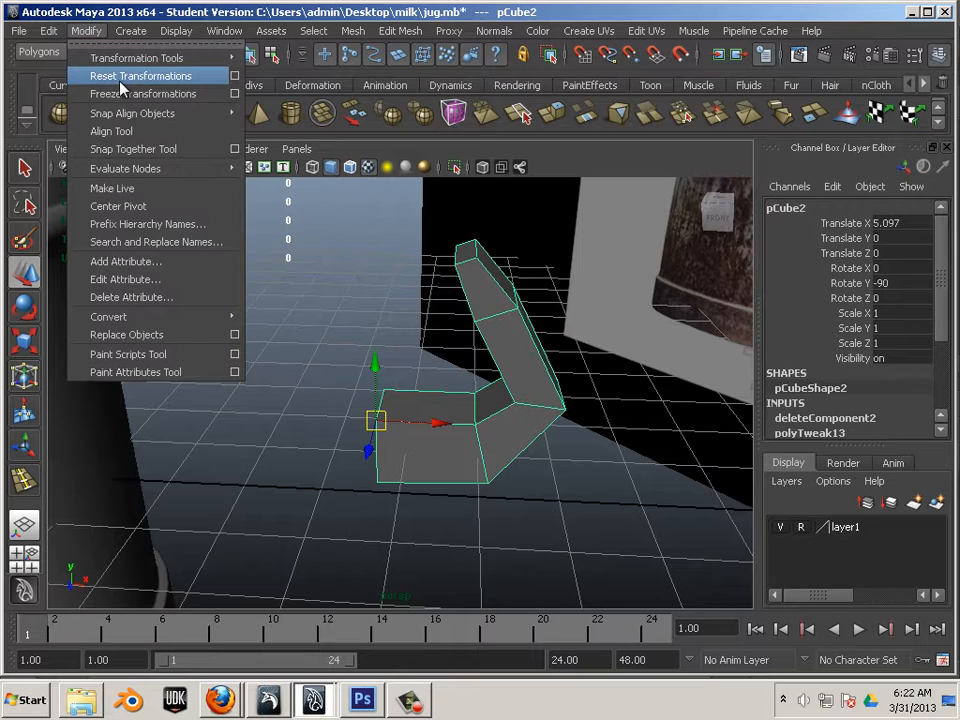
pyautogui.click(130, 92)
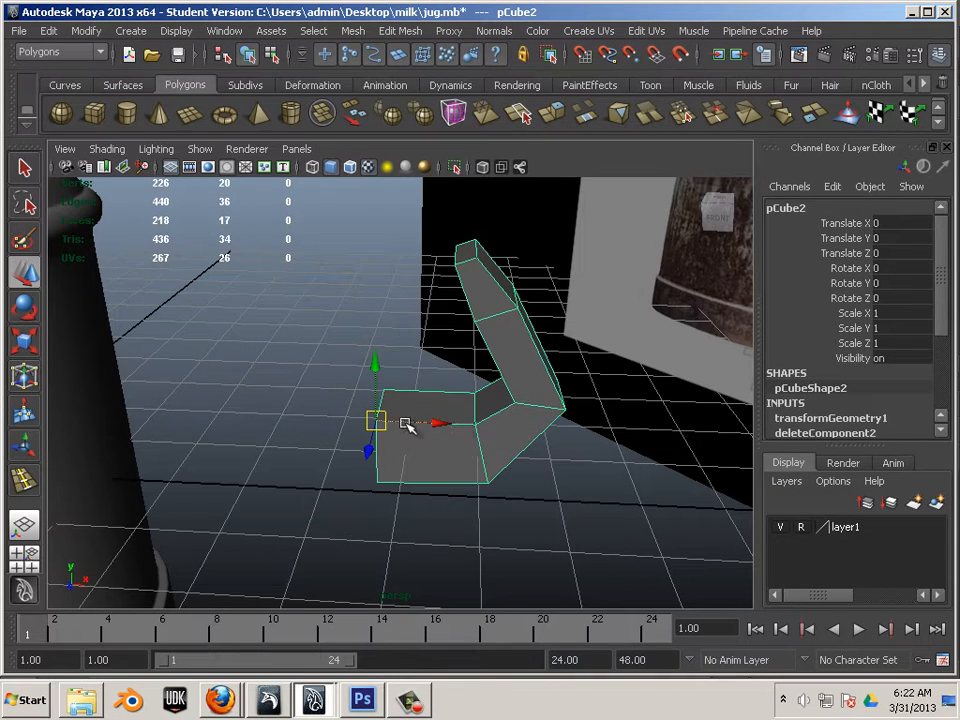
# Step: Try mirroring the handle half as a copy using Duplicate Special with Scale X at -1, and undo that duplicate
pyautogui.click(50, 31)
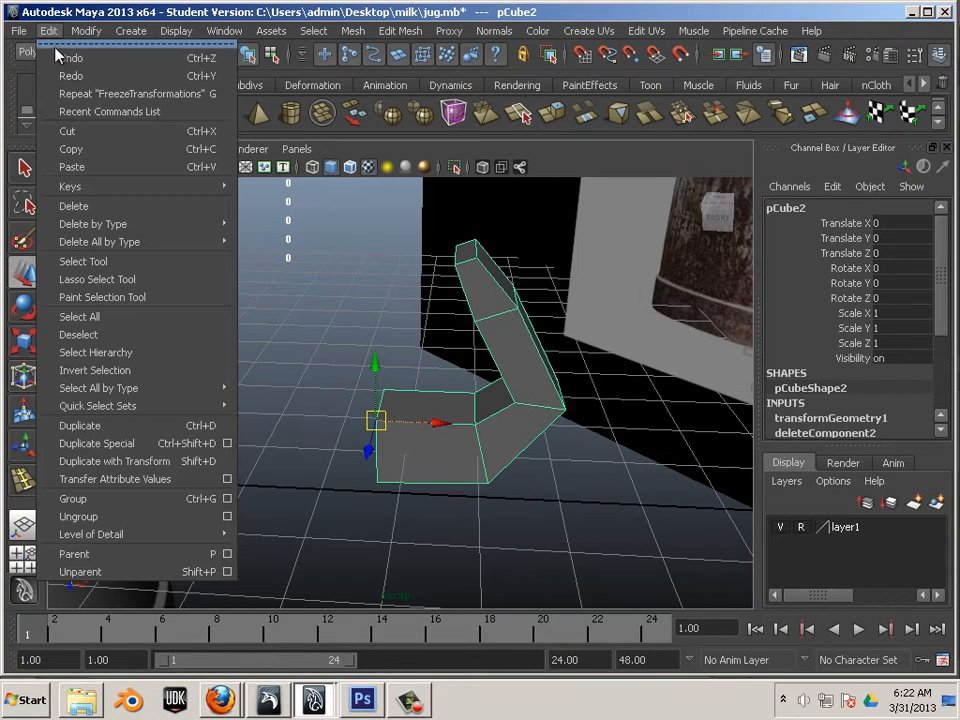
pyautogui.click(228, 445)
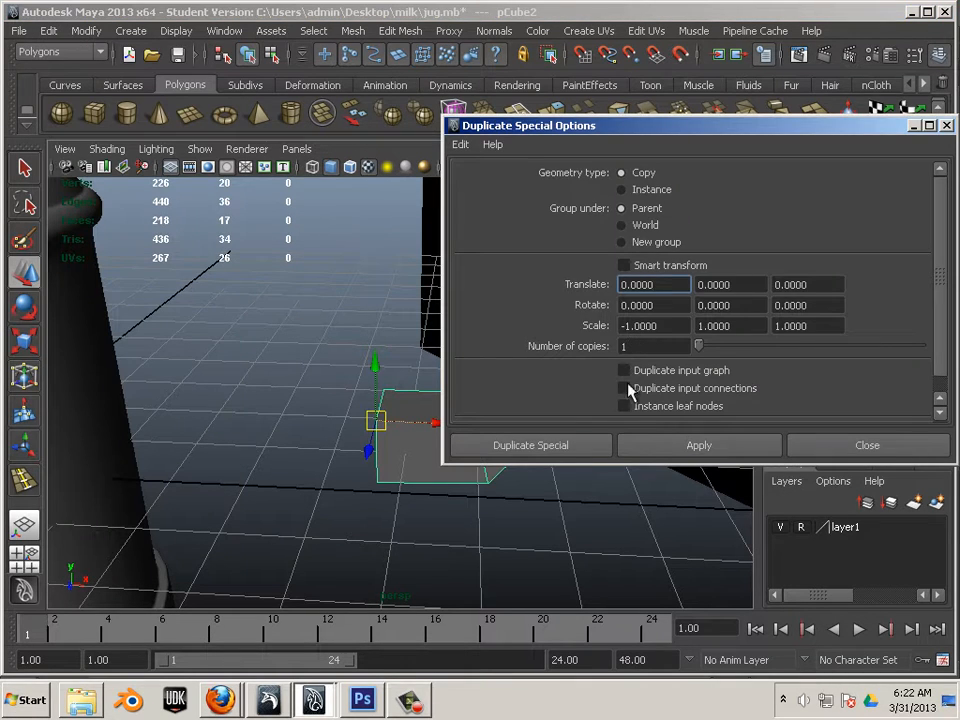
pyautogui.click(699, 445)
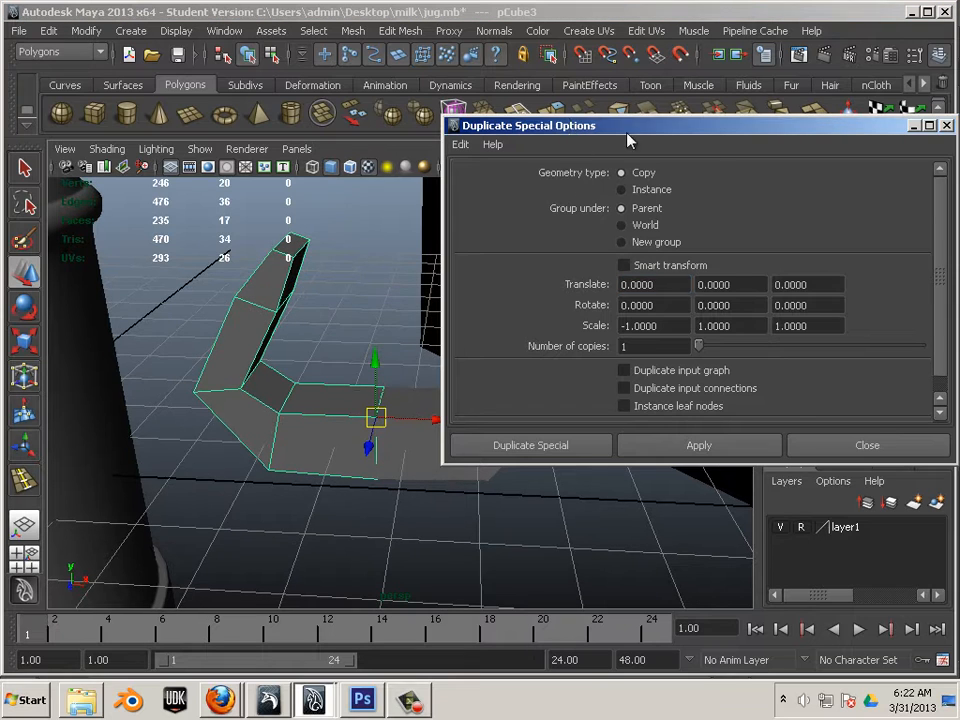
pyautogui.moveTo(627, 132); pyautogui.dragTo(942, 258)
pyautogui.keyDown('alt'); pyautogui.moveTo(485, 367); pyautogui.dragTo(451, 364, button='middle'); pyautogui.keyUp('alt')
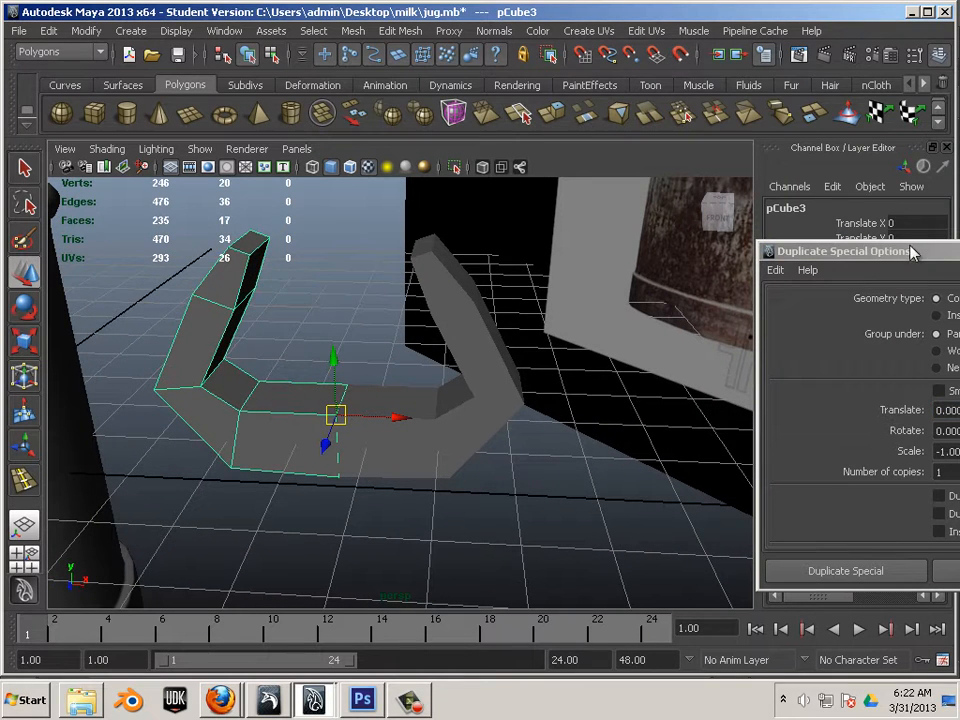
pyautogui.moveTo(912, 253); pyautogui.dragTo(529, 164)
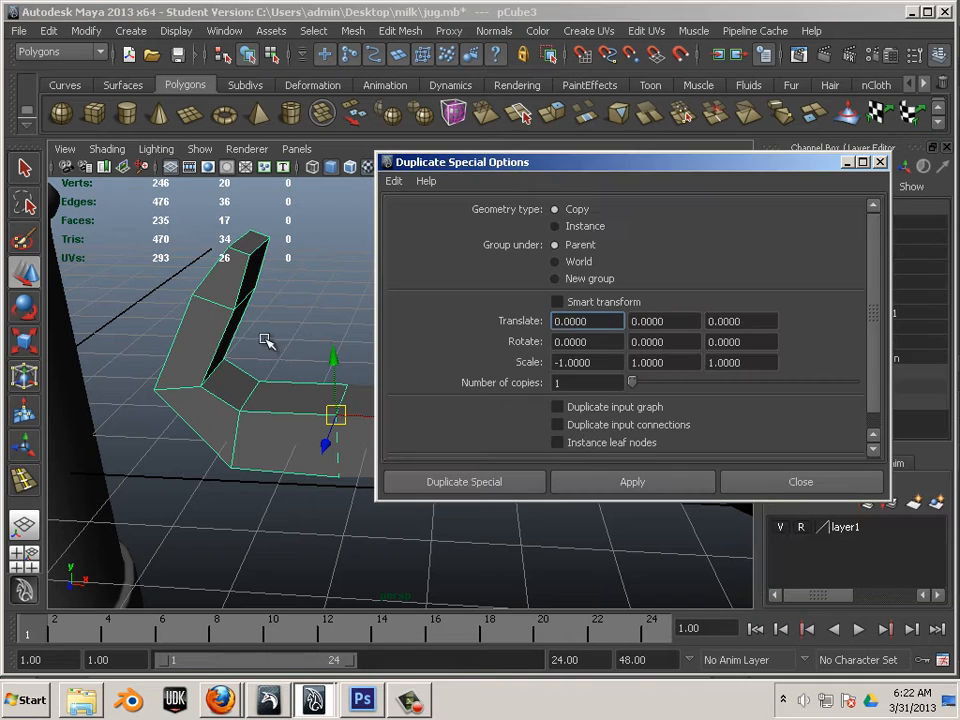
pyautogui.click(241, 394)
pyautogui.hotkey('ctrl', 'z')
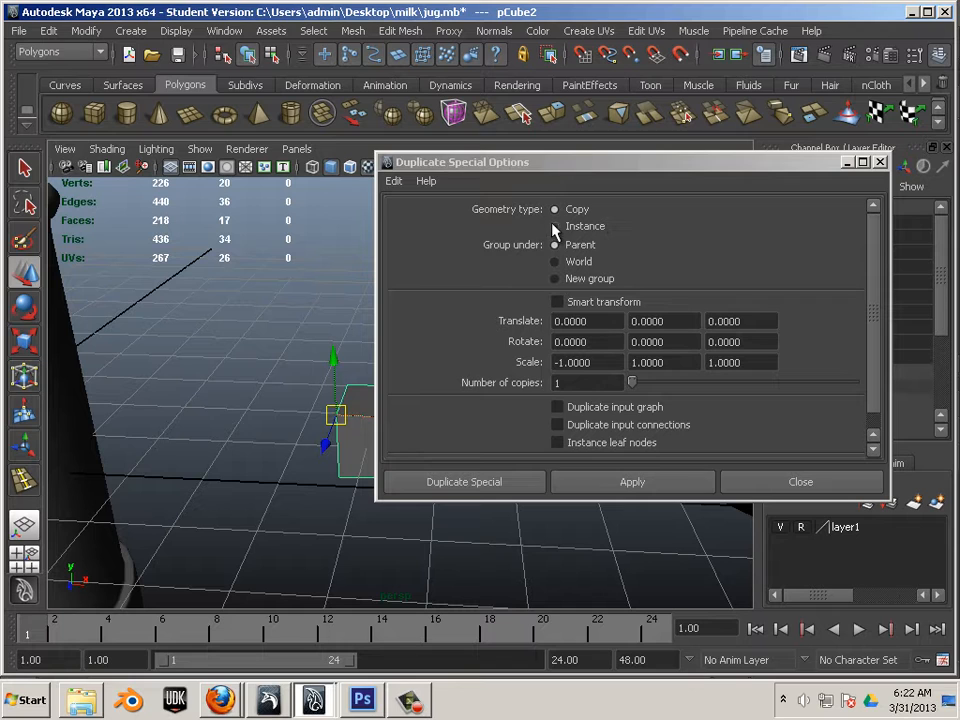
# Step: Mirror the handle half as an instance using Duplicate Special with Scale X at -1, and select the original half
pyautogui.click(554, 226)
pyautogui.click(605, 484)
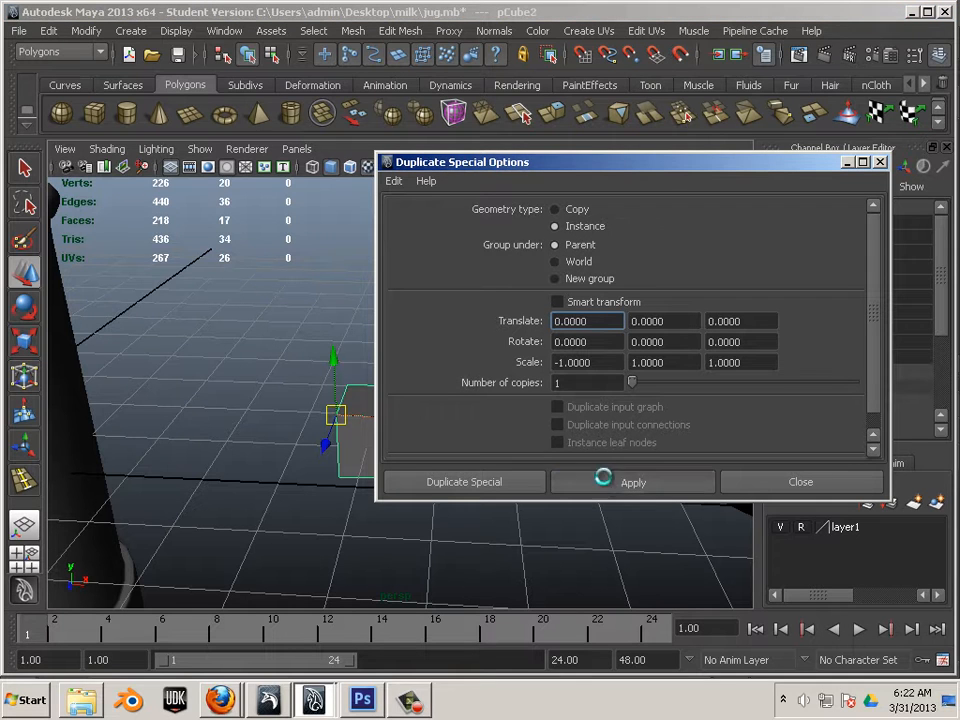
pyautogui.moveTo(546, 165); pyautogui.dragTo(848, 293)
pyautogui.click(437, 471)
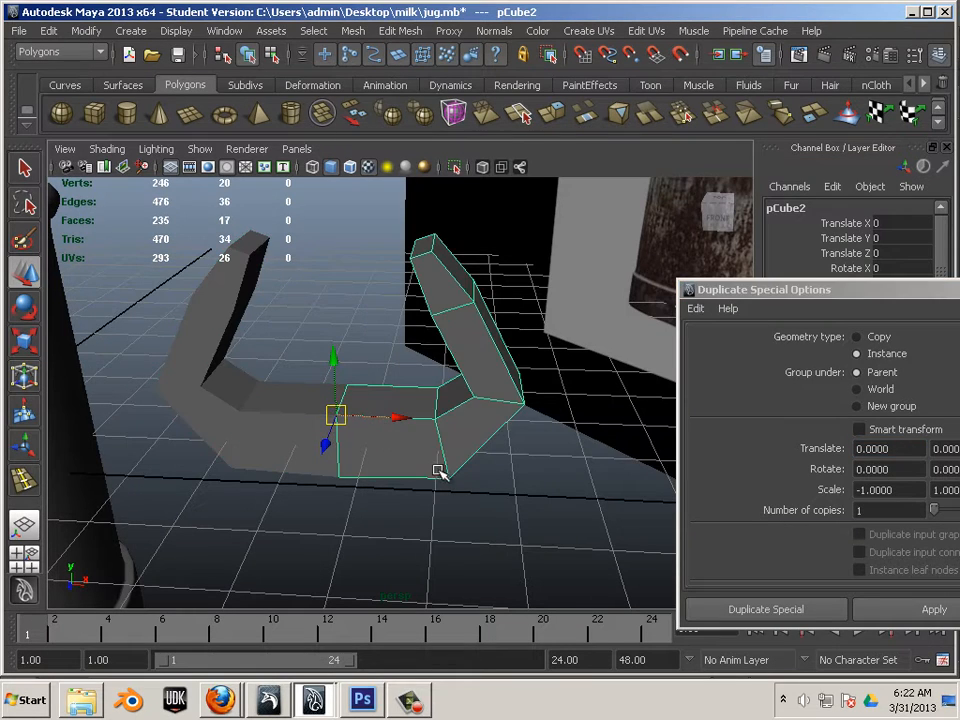
# Step: Lower the upper vertices along the handle's thick middle segment to make that segment thinner
pyautogui.keyDown('alt'); pyautogui.moveTo(437, 471); pyautogui.dragTo(454, 454); pyautogui.keyUp('alt')
pyautogui.moveTo(406, 370); pyautogui.dragTo(366, 372, button='right')
pyautogui.keyDown('alt'); pyautogui.moveTo(448, 420); pyautogui.dragTo(456, 392); pyautogui.keyUp('alt')
pyautogui.moveTo(415, 347); pyautogui.dragTo(481, 374)
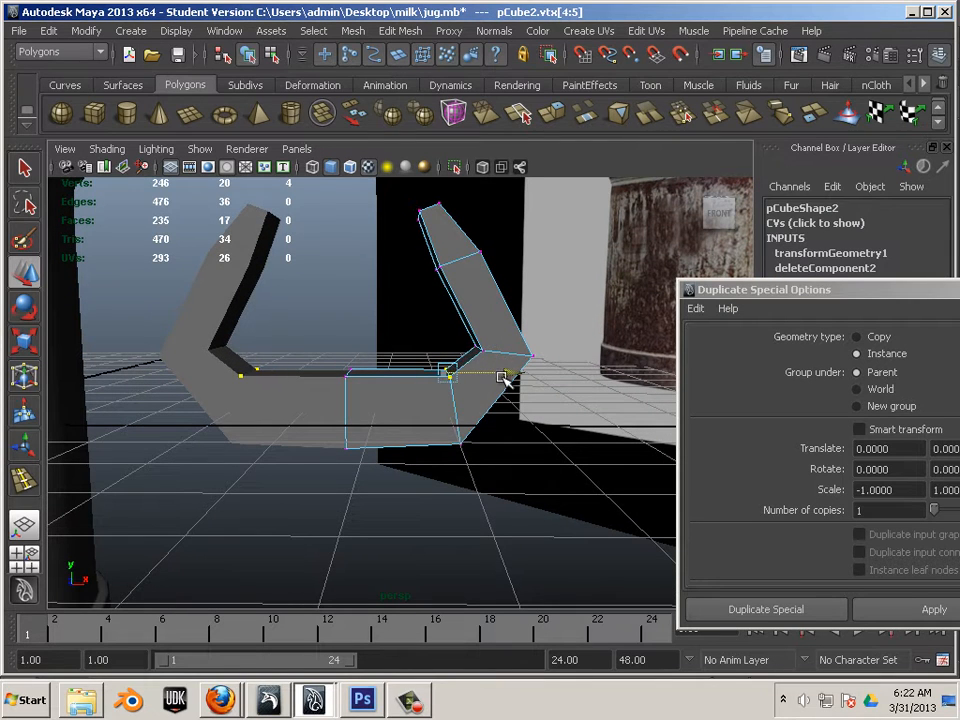
pyautogui.click(450, 377)
pyautogui.keyDown('alt'); pyautogui.moveTo(346, 345); pyautogui.dragTo(372, 366); pyautogui.keyUp('alt')
pyautogui.moveTo(332, 339); pyautogui.dragTo(462, 393)
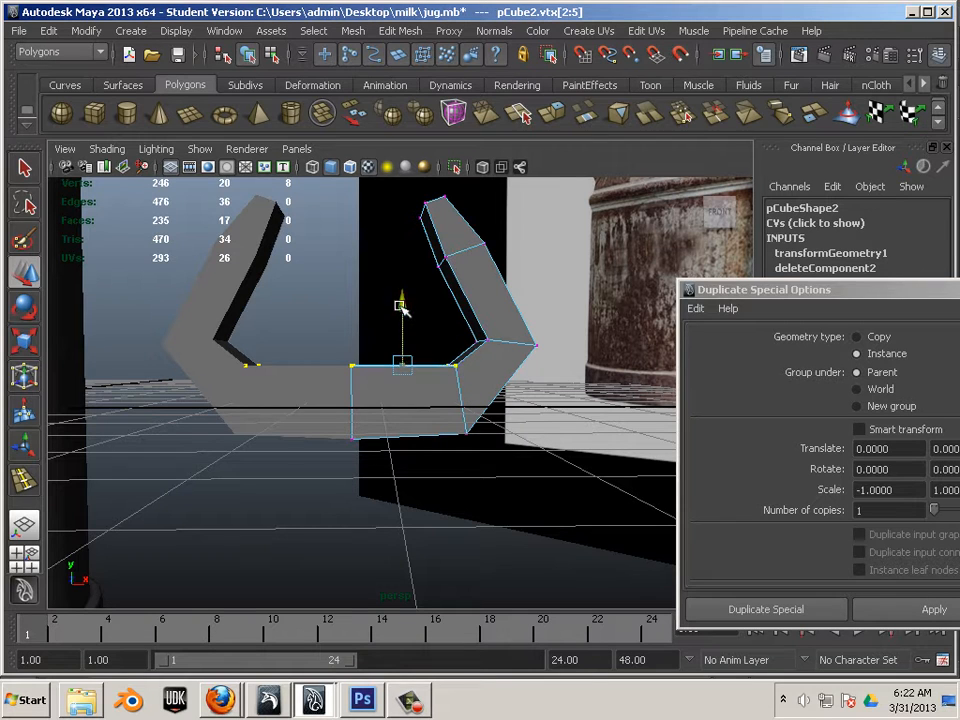
pyautogui.moveTo(400, 302); pyautogui.dragTo(422, 386)
# Step: Move the vertices of the handle's upper arm and tip downward and outward to reshape the arm
pyautogui.moveTo(363, 337); pyautogui.dragTo(386, 368)
pyautogui.moveTo(356, 299); pyautogui.dragTo(438, 341)
pyautogui.moveTo(439, 362); pyautogui.dragTo(333, 396)
pyautogui.moveTo(460, 384); pyautogui.dragTo(450, 384)
pyautogui.moveTo(364, 342); pyautogui.dragTo(359, 349)
pyautogui.moveTo(448, 335); pyautogui.dragTo(425, 336)
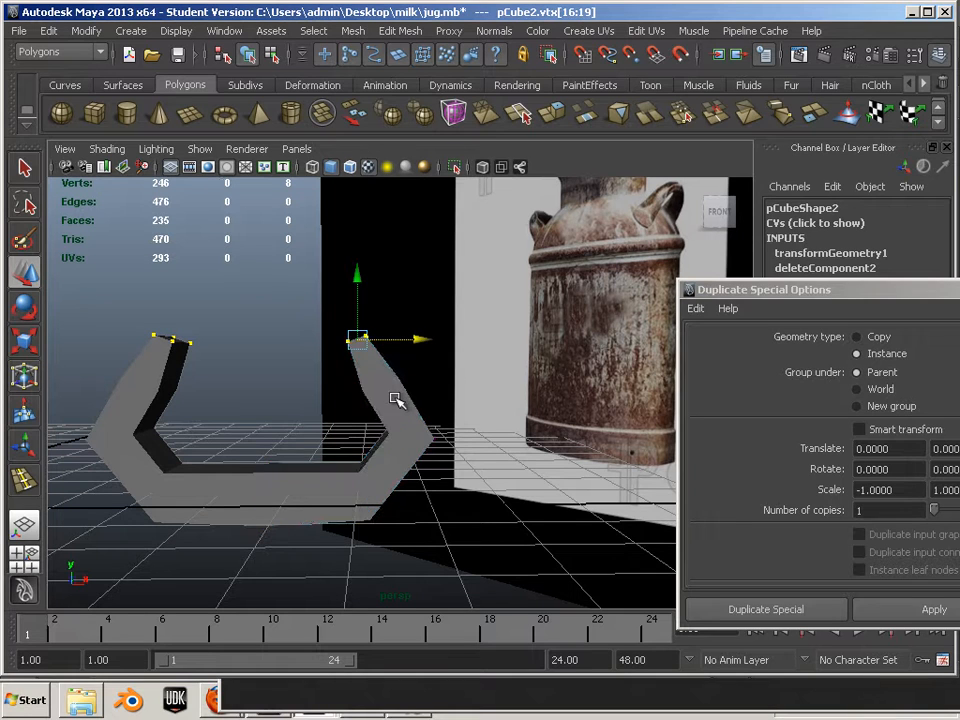
# Step: Preview the original handle half in smoothed display as an object, and return it to the unsmoothed cage
pyautogui.press('F8')
pyautogui.press('3')
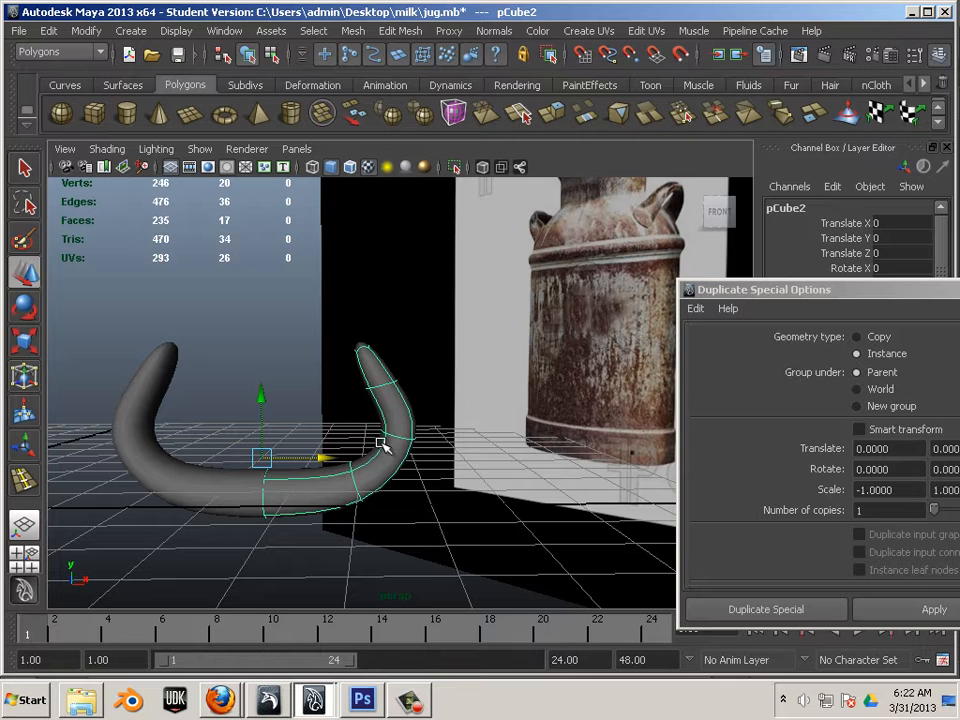
pyautogui.press('1')
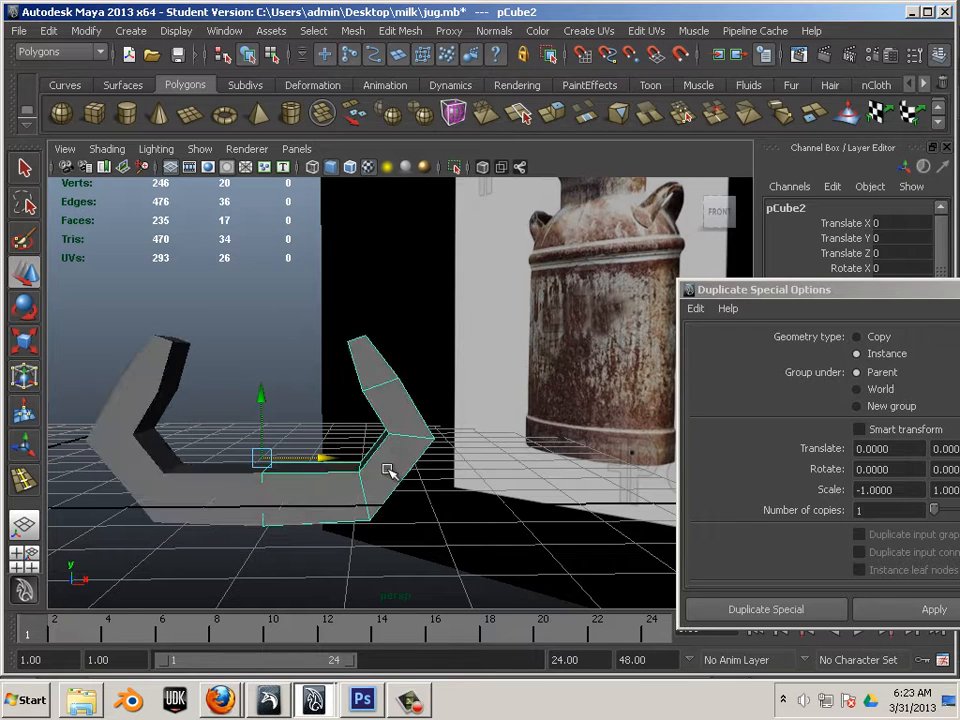
# Step: Move the handle's lower outer corner vertices outward along X and check the shape in smoothed display
pyautogui.keyDown('alt'); pyautogui.moveTo(395, 508); pyautogui.dragTo(380, 470); pyautogui.keyUp('alt')
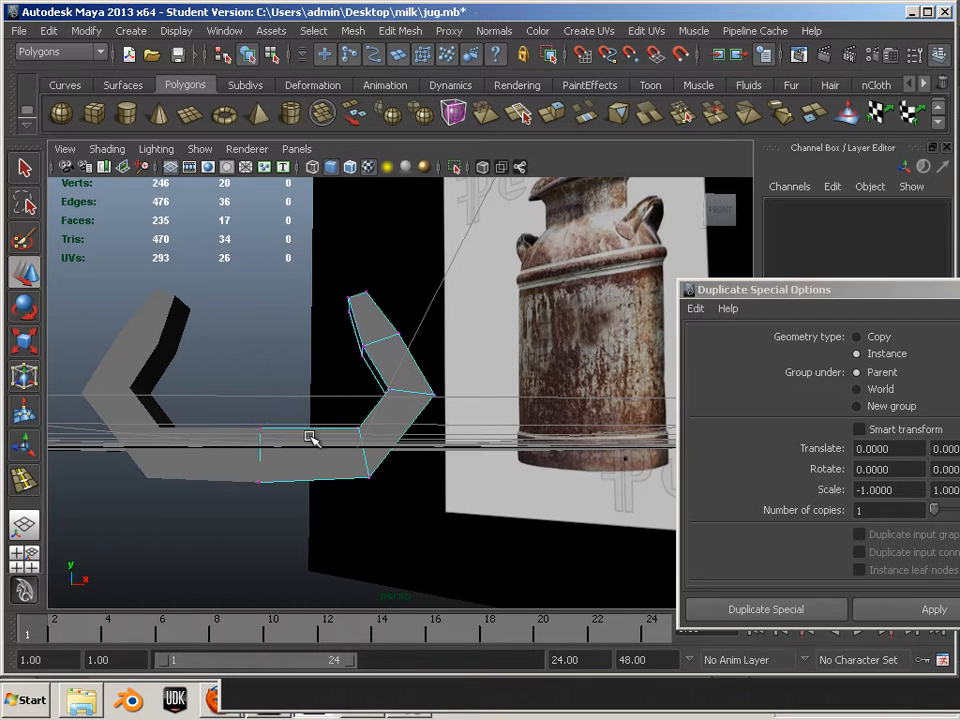
pyautogui.moveTo(272, 470); pyautogui.dragTo(416, 522)
pyautogui.moveTo(447, 484); pyautogui.dragTo(491, 489)
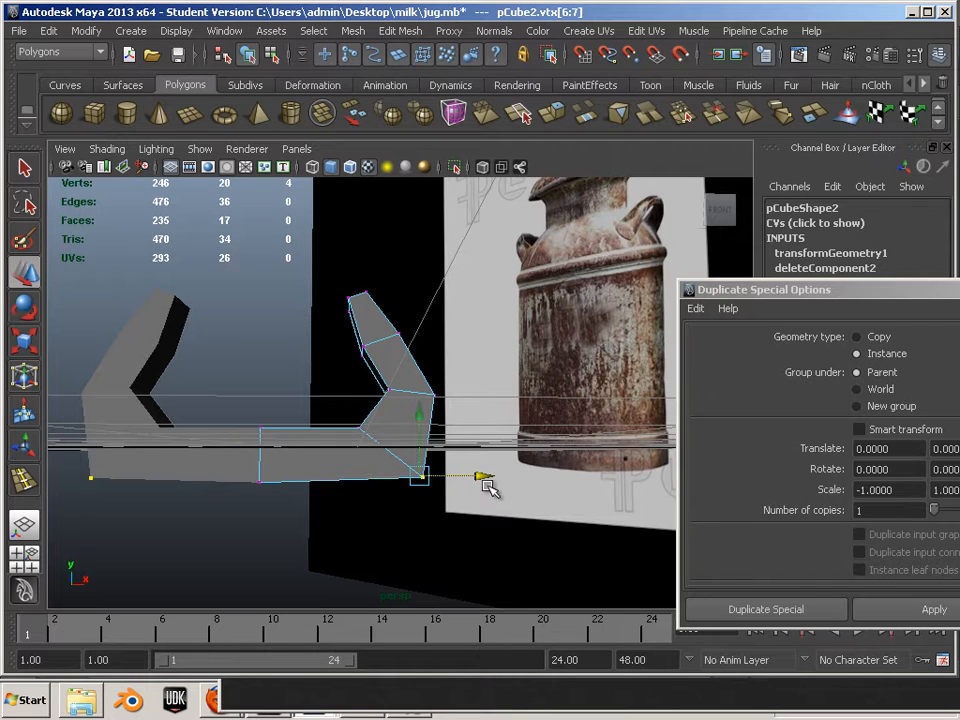
pyautogui.press('3')
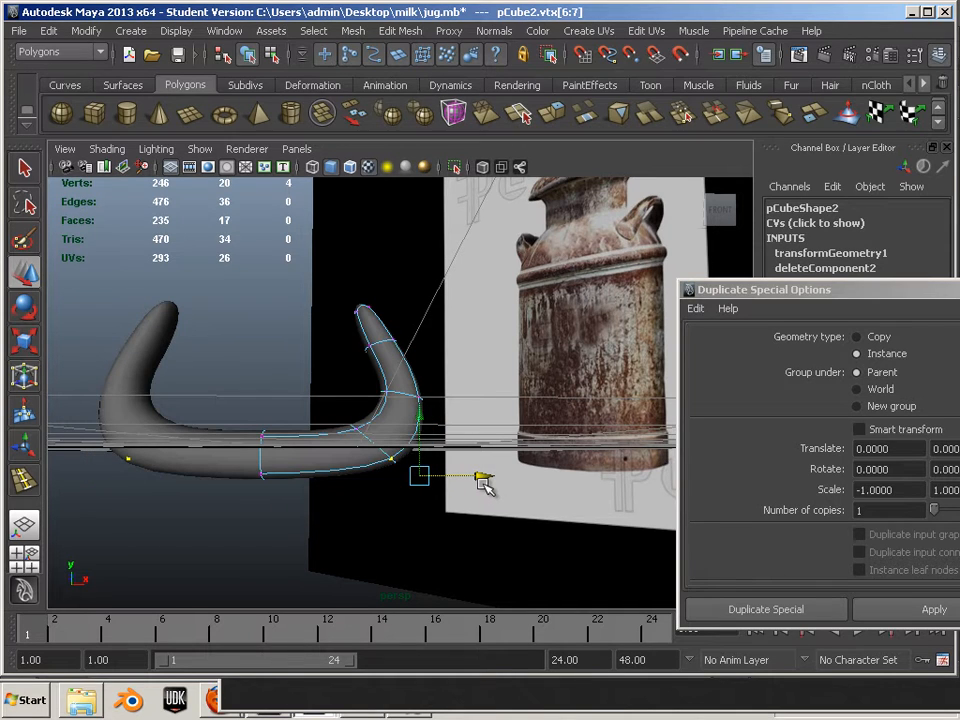
pyautogui.press('1')
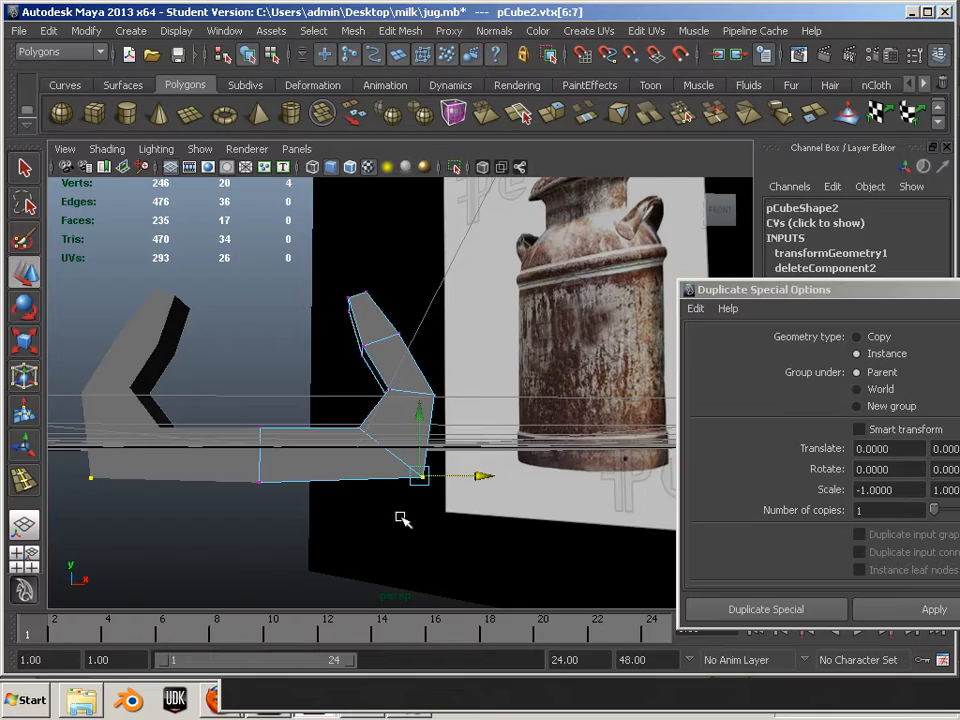
# Step: Select both handle halves as objects and delete their construction history
pyautogui.keyDown('alt'); pyautogui.moveTo(375, 514); pyautogui.dragTo(310, 500); pyautogui.keyUp('alt')
pyautogui.press('F8')
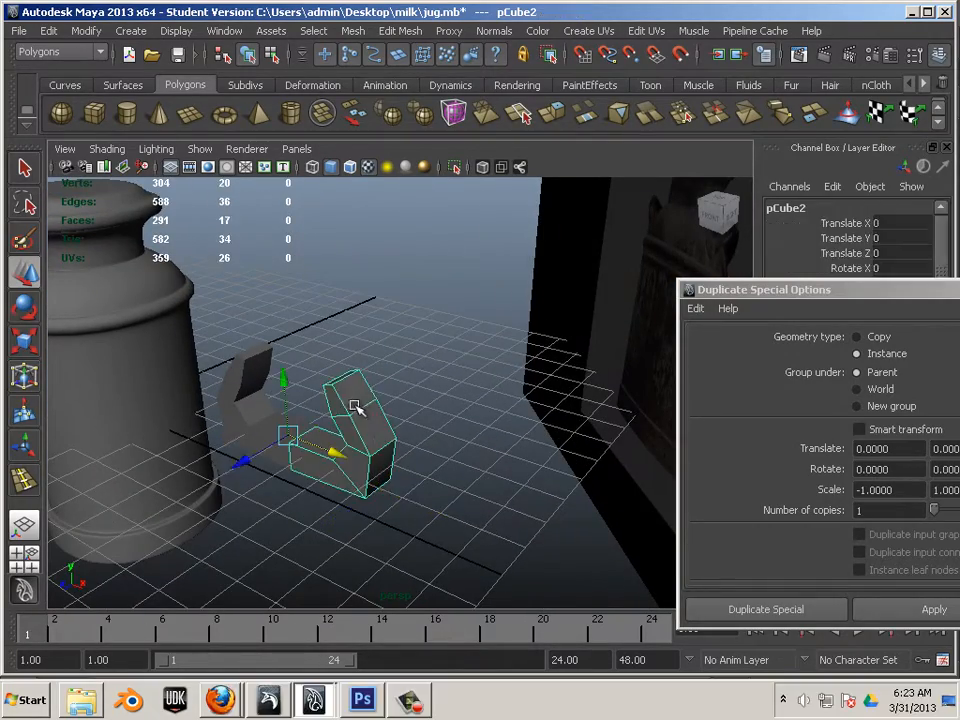
pyautogui.hotkey('ctrl', 'shift', 'd')
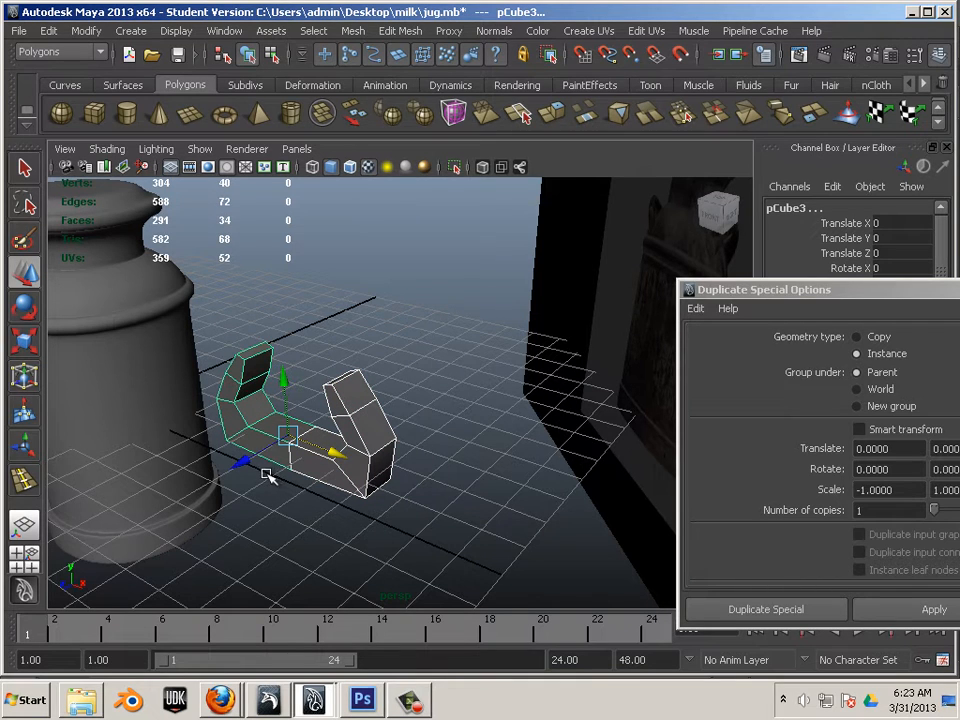
pyautogui.click(86, 31)
pyautogui.moveTo(46, 31)
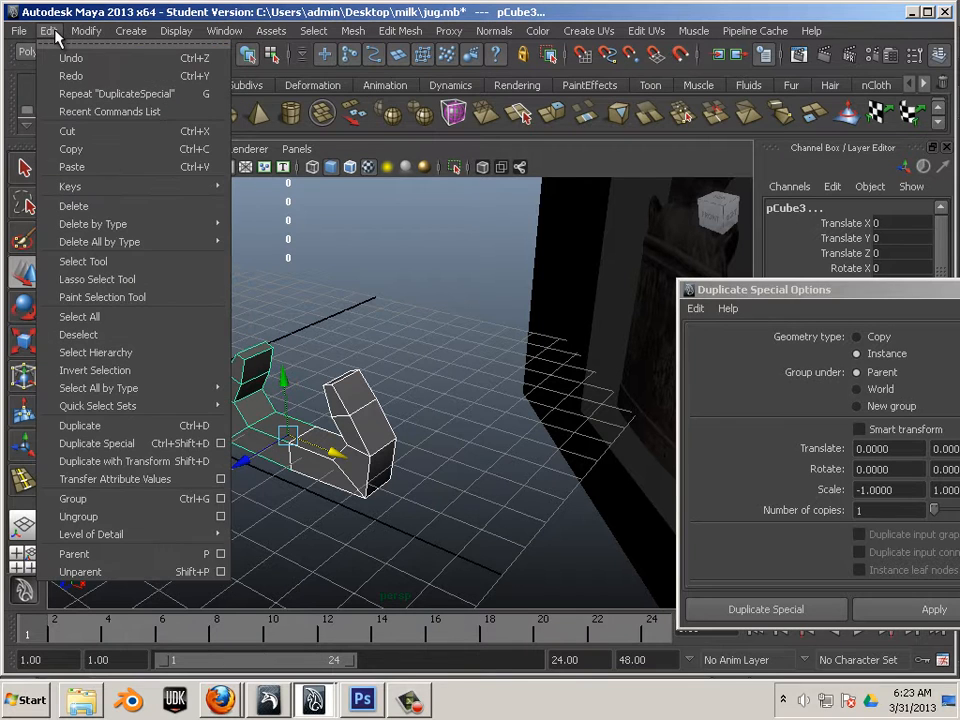
pyautogui.moveTo(190, 224)
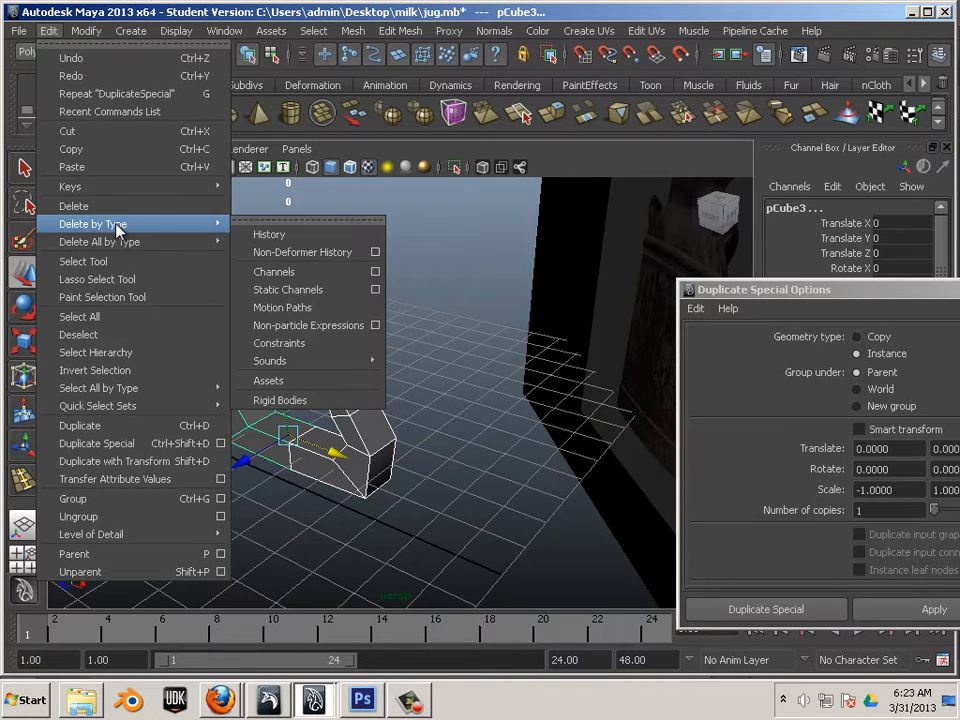
pyautogui.click(262, 234)
# Step: Select the original and mirrored handle halves together and combine them into one mesh
pyautogui.click(415, 365)
pyautogui.click(257, 401)
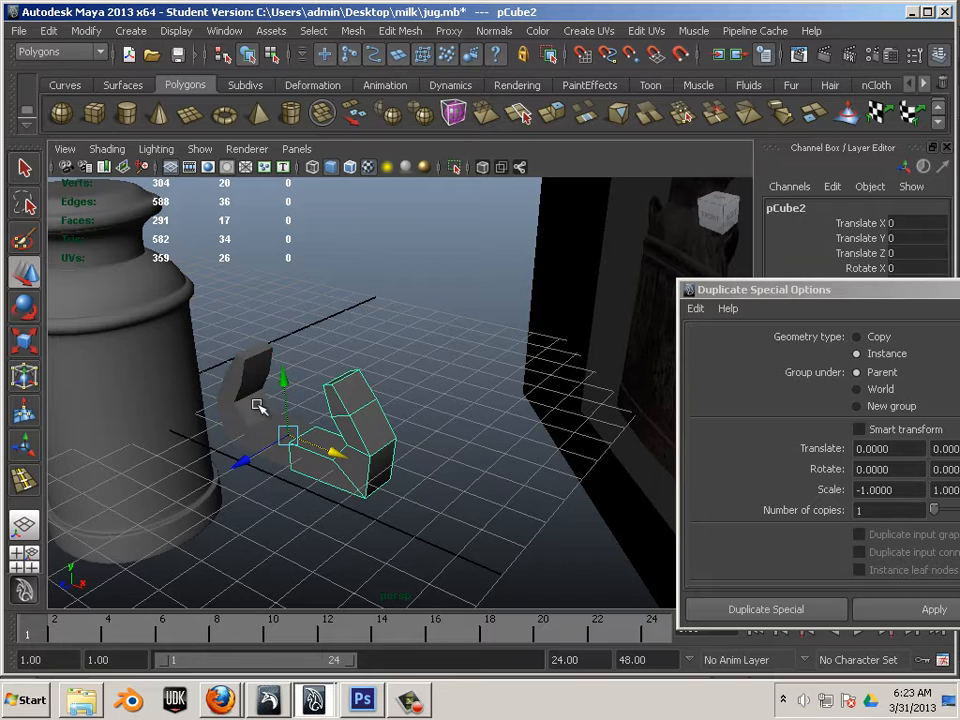
pyautogui.click(240, 388)
pyautogui.click(352, 470)
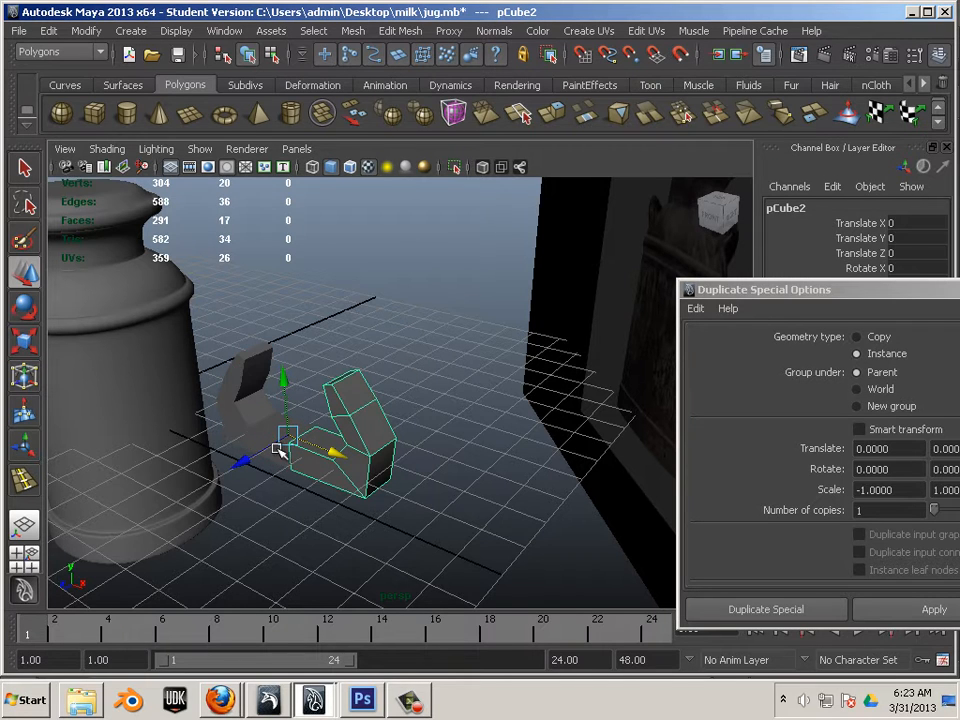
pyautogui.keyDown('shift'); pyautogui.click(227, 401); pyautogui.keyUp('shift')
pyautogui.click(352, 31)
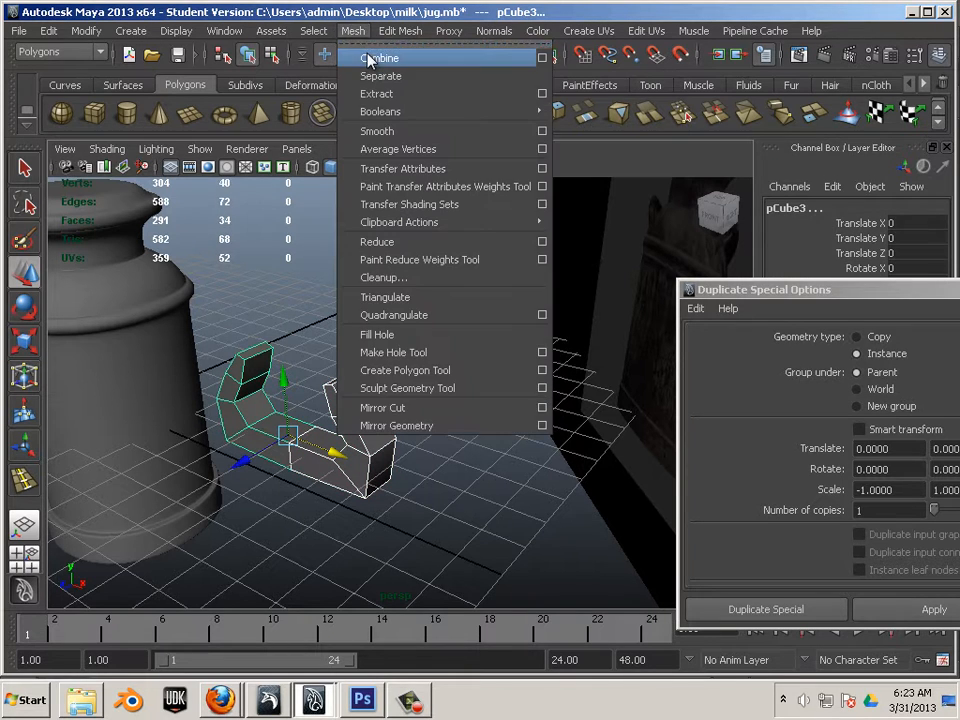
pyautogui.click(368, 60)
pyautogui.click(362, 298)
pyautogui.click(343, 465)
# Step: Merge the overlapping vertices along the handle's centre seam and close the Duplicate Special options
pyautogui.keyDown('alt'); pyautogui.moveTo(311, 474); pyautogui.dragTo(328, 489); pyautogui.keyUp('alt')
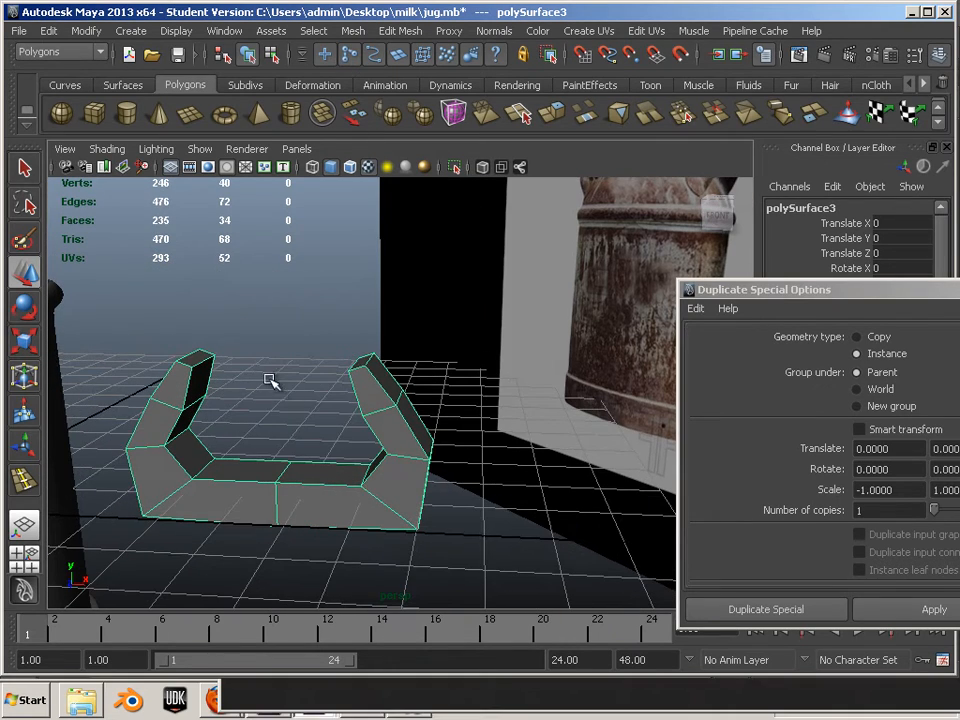
pyautogui.press('F9')
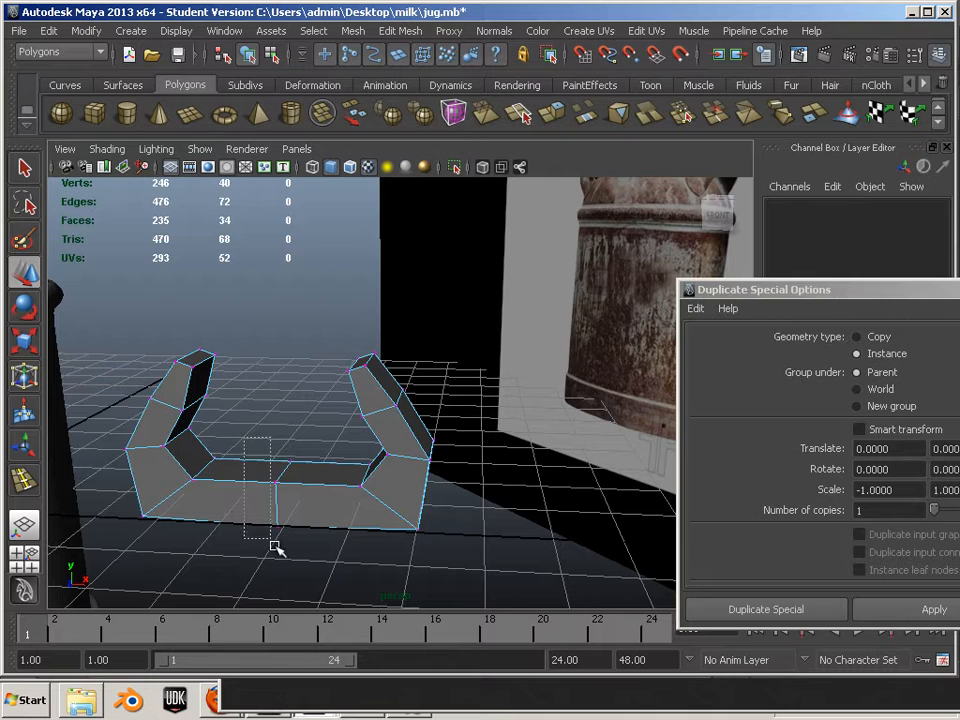
pyautogui.moveTo(276, 547); pyautogui.dragTo(311, 568)
pyautogui.click(404, 31)
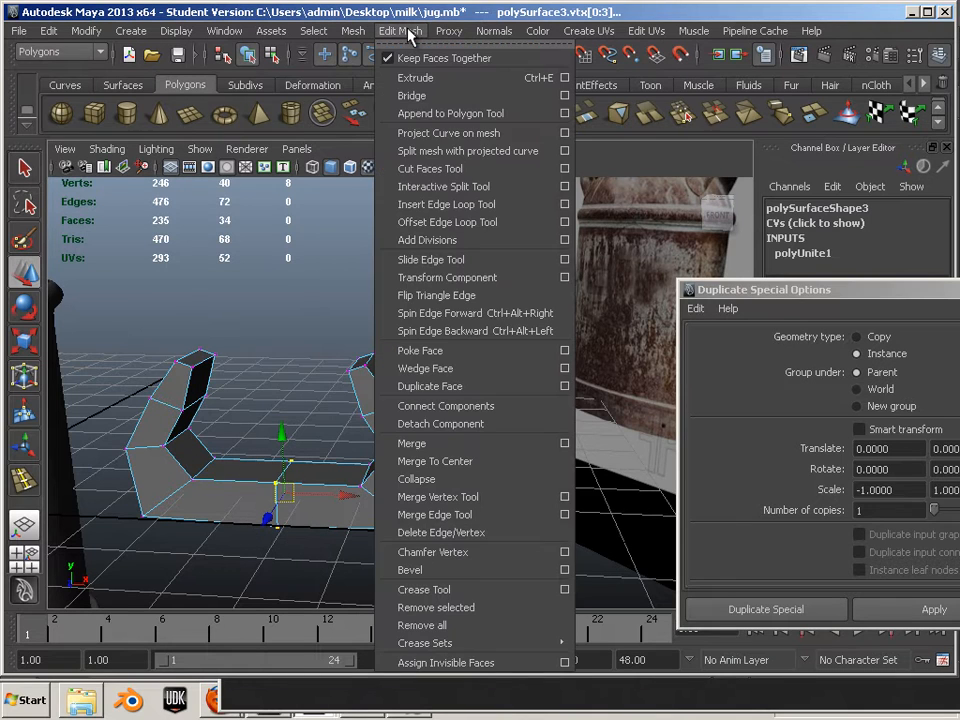
pyautogui.click(438, 446)
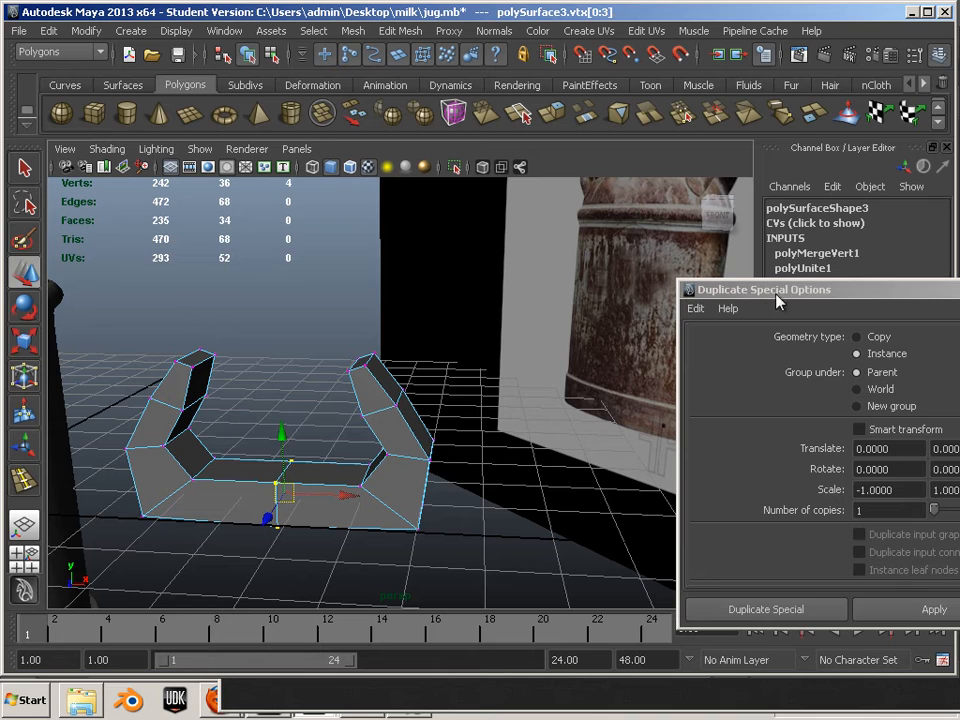
pyautogui.click(959, 290)
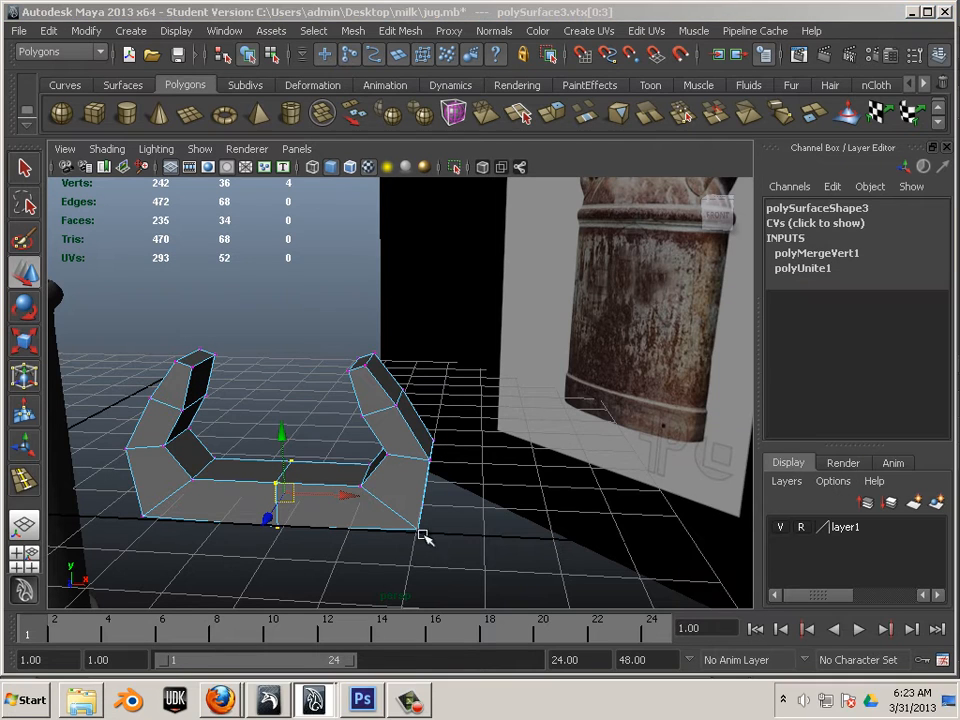
pyautogui.click(455, 349)
pyautogui.click(370, 488)
pyautogui.moveTo(374, 489); pyautogui.dragTo(287, 484, button='right')
pyautogui.keyDown('alt'); pyautogui.moveTo(287, 484); pyautogui.dragTo(394, 366); pyautogui.keyUp('alt')
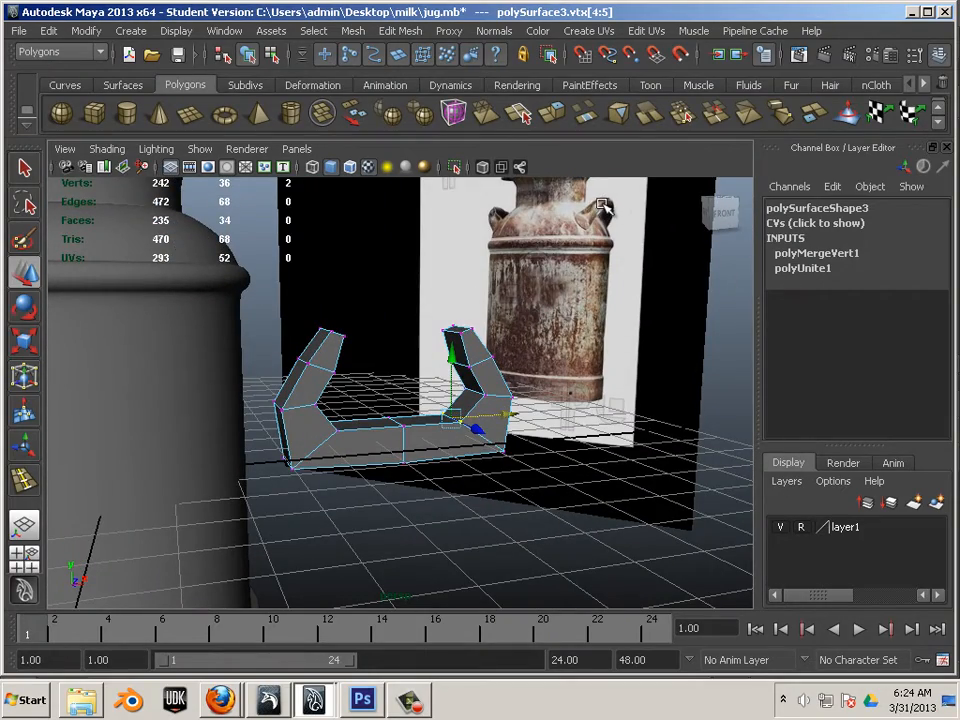
pyautogui.keyDown('alt'); pyautogui.moveTo(570, 430); pyautogui.dragTo(364, 392); pyautogui.keyUp('alt')
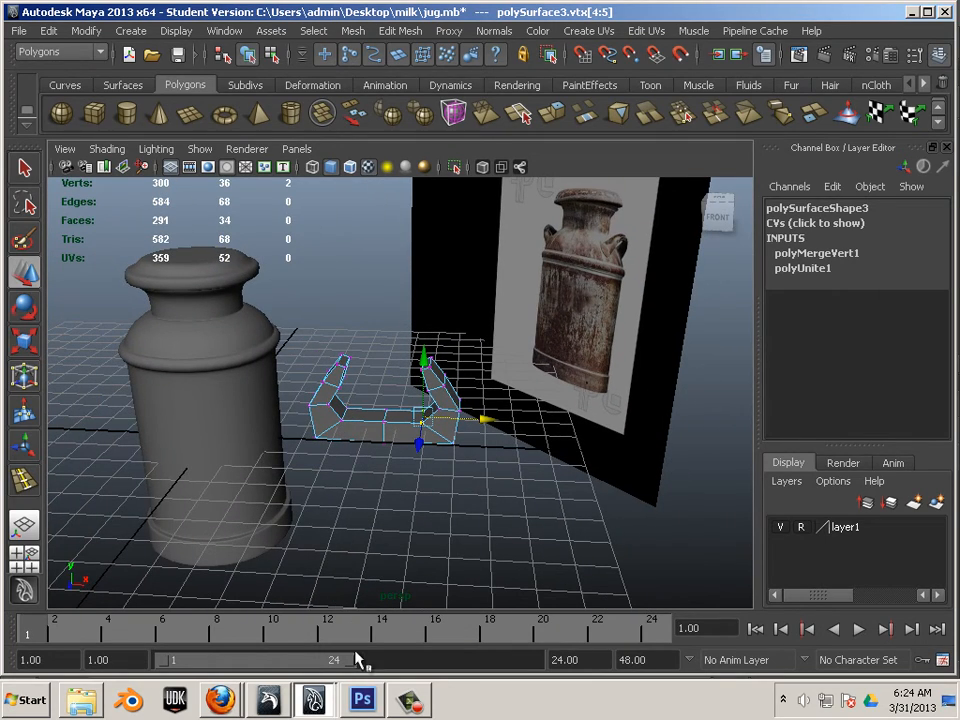
pyautogui.click(413, 703)
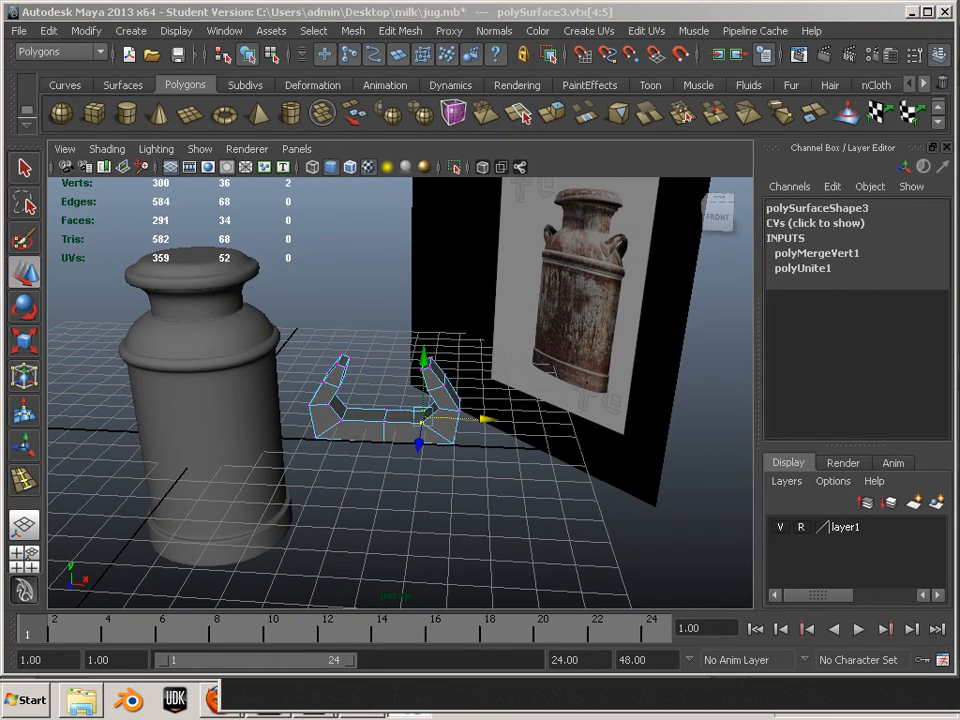